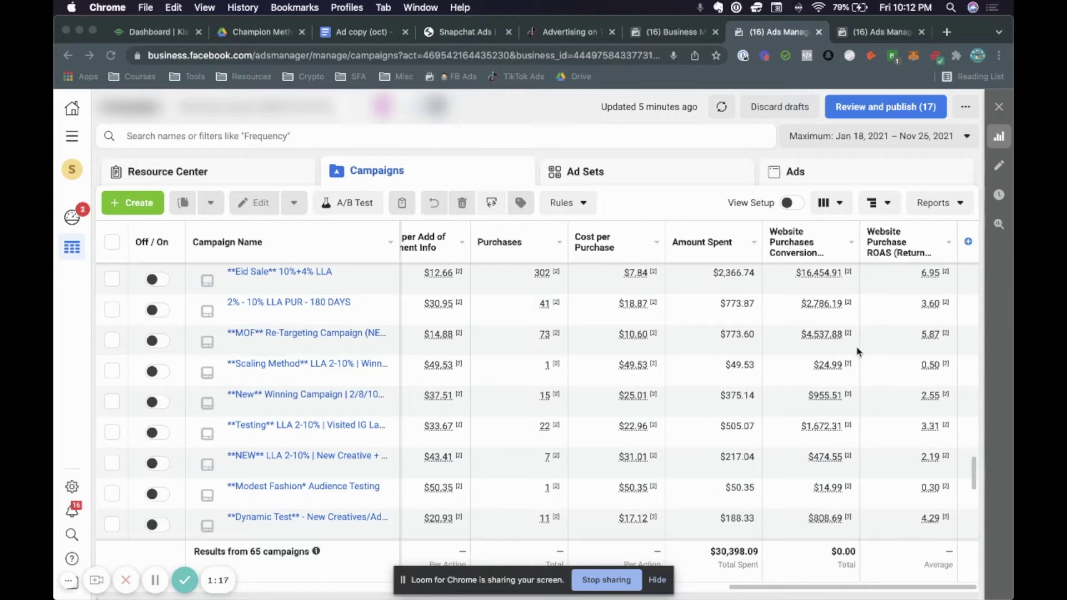
- Switch to the ChampionMethod2 ad account and create a new auction campaign with the Conversions objective
click(851, 42)
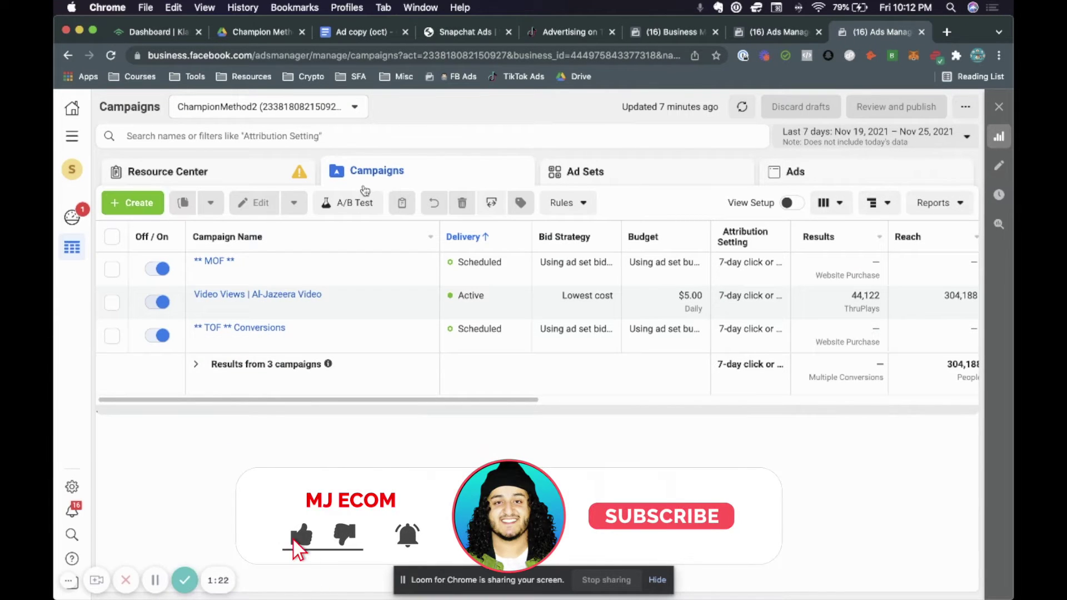
click(121, 205)
click(631, 332)
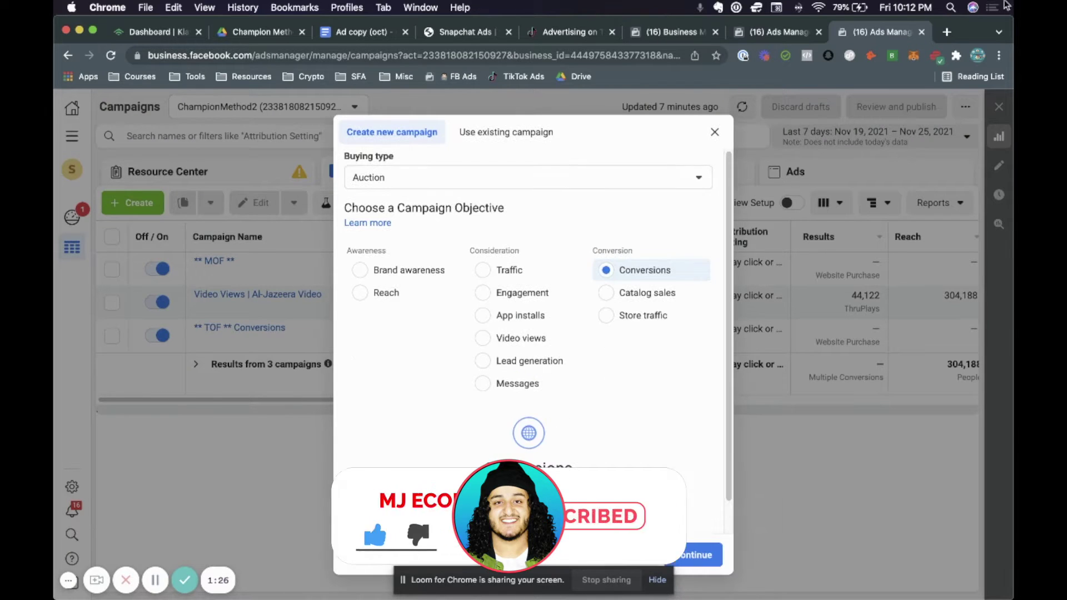
click(695, 555)
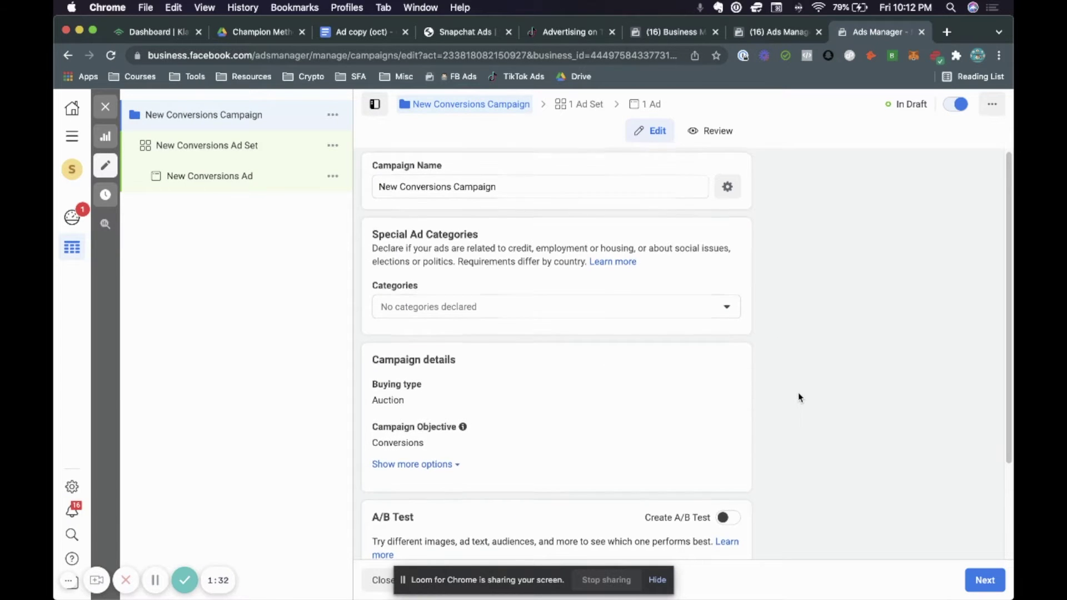
- Continue from the campaign settings to the ad set and change its conversion event to Purchase
scroll(797, 394, down, 3)
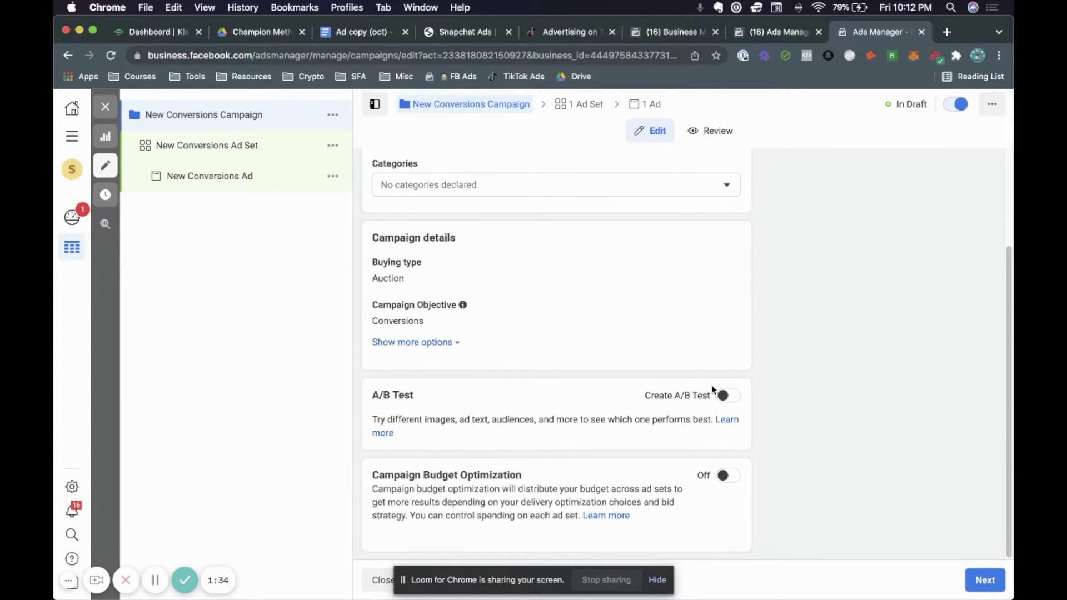
click(985, 580)
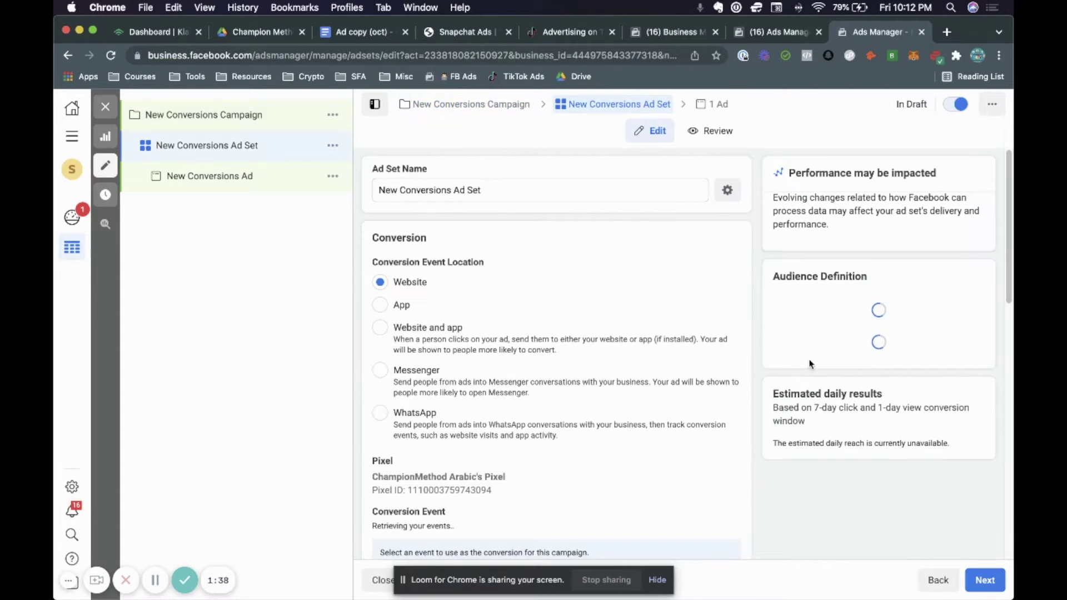
scroll(716, 391, down, 2)
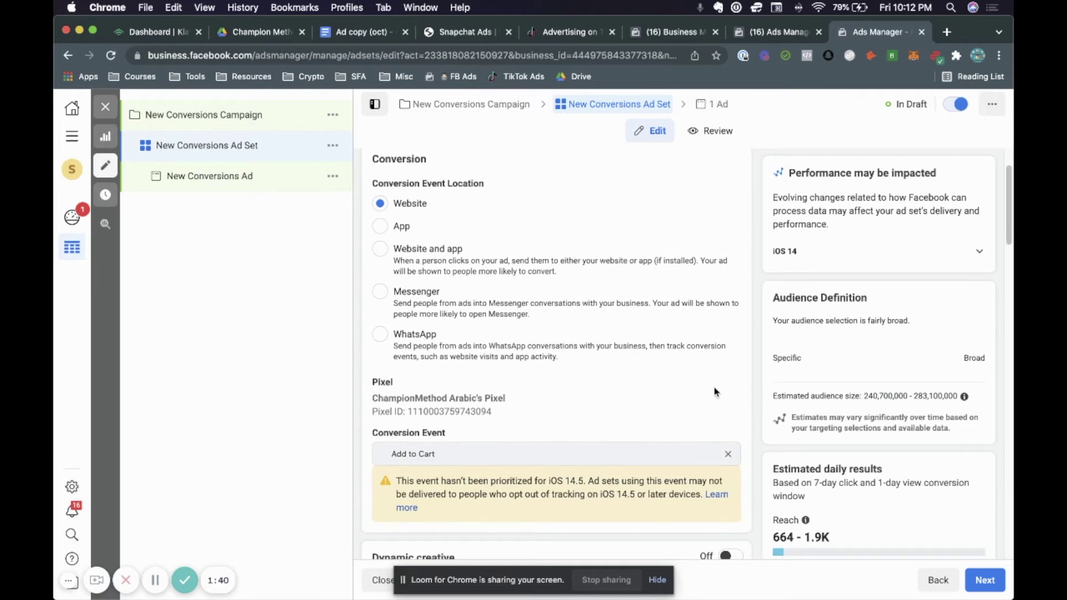
scroll(722, 417, down, 1)
click(728, 413)
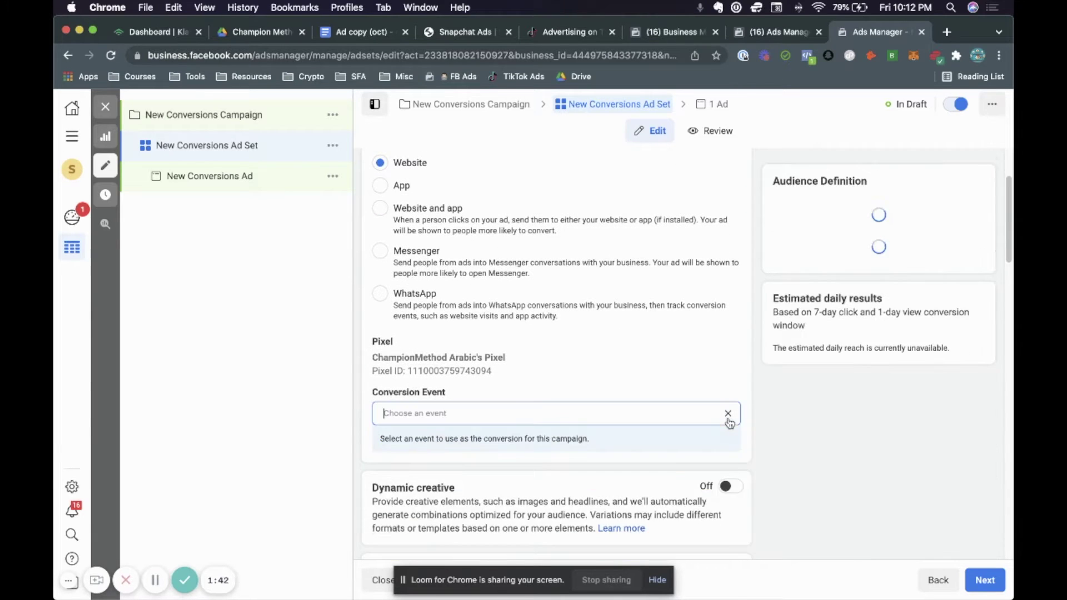
click(615, 415)
key(Return)
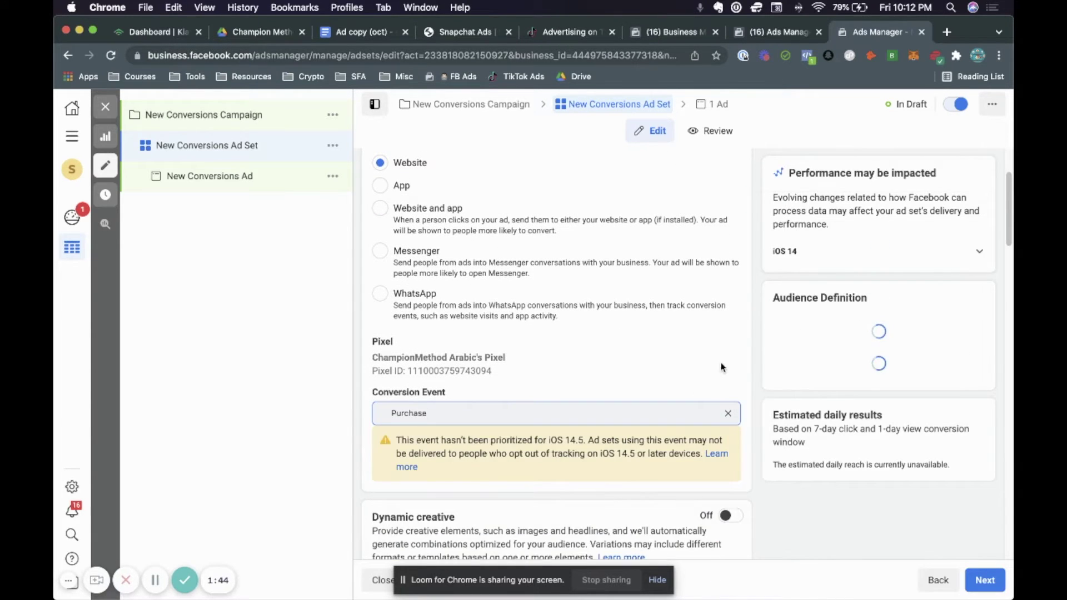
- Select championmethod as the Instagram account for the New Conversions Ad and turn on the ad preview
scroll(725, 366, down, 10)
scroll(729, 369, down, 7)
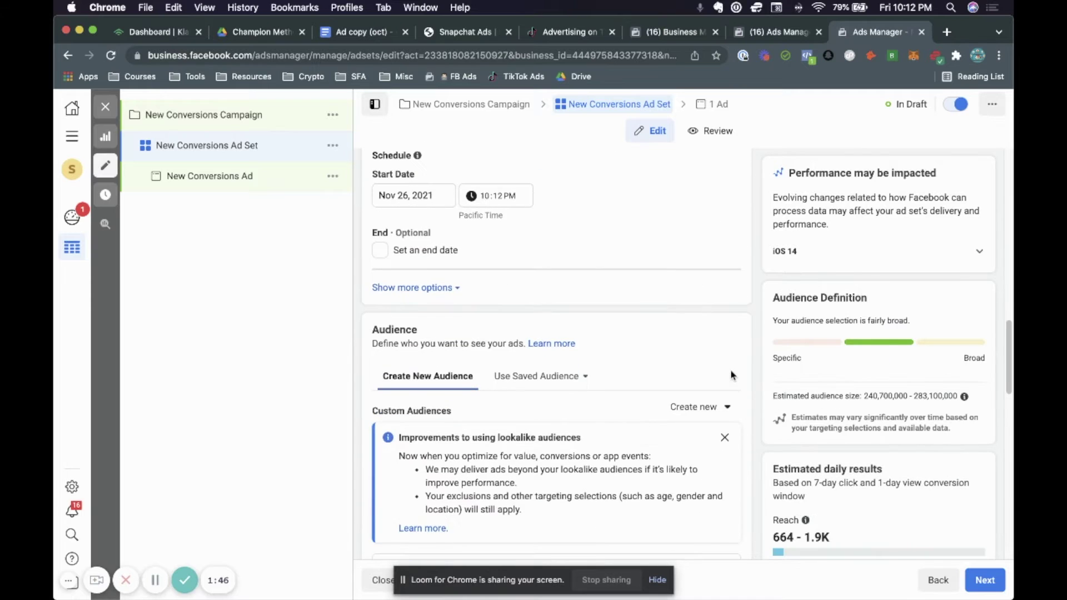
scroll(730, 371, down, 4)
scroll(731, 371, down, 1)
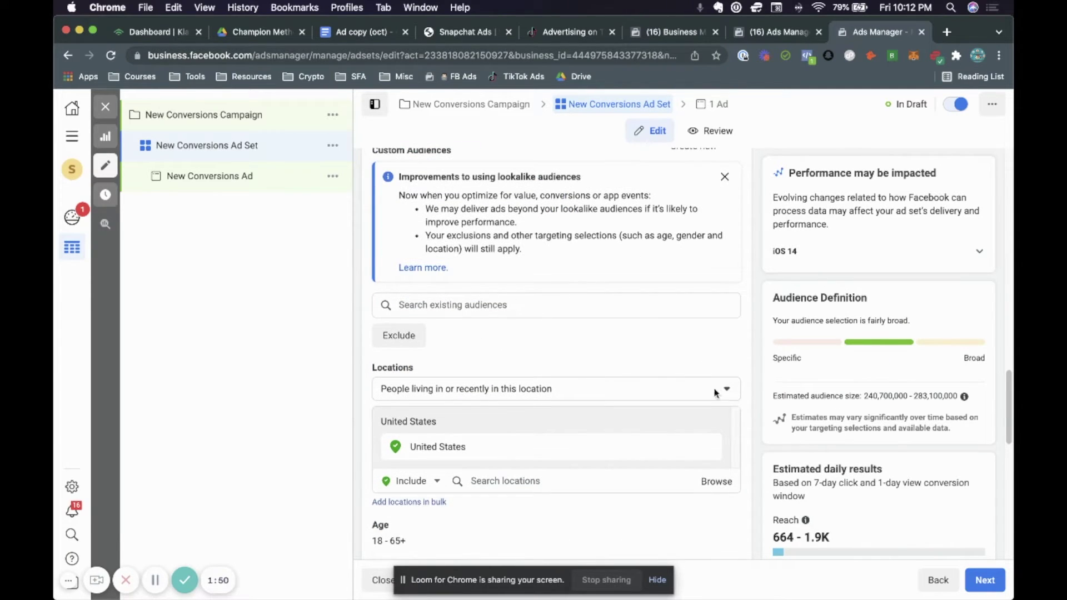
scroll(721, 392, down, 7)
scroll(750, 388, down, 4)
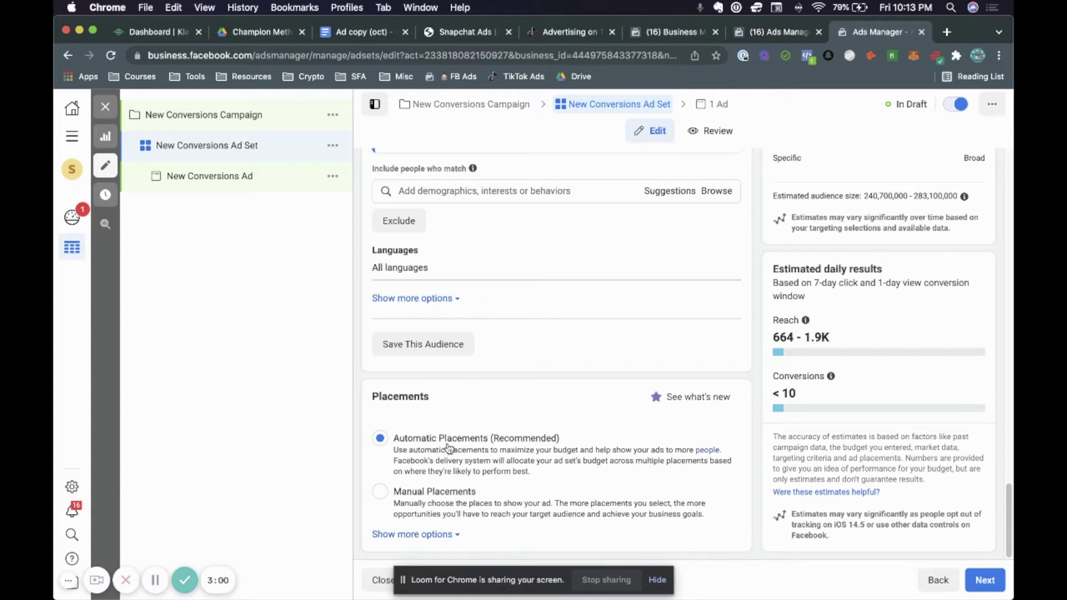
click(273, 184)
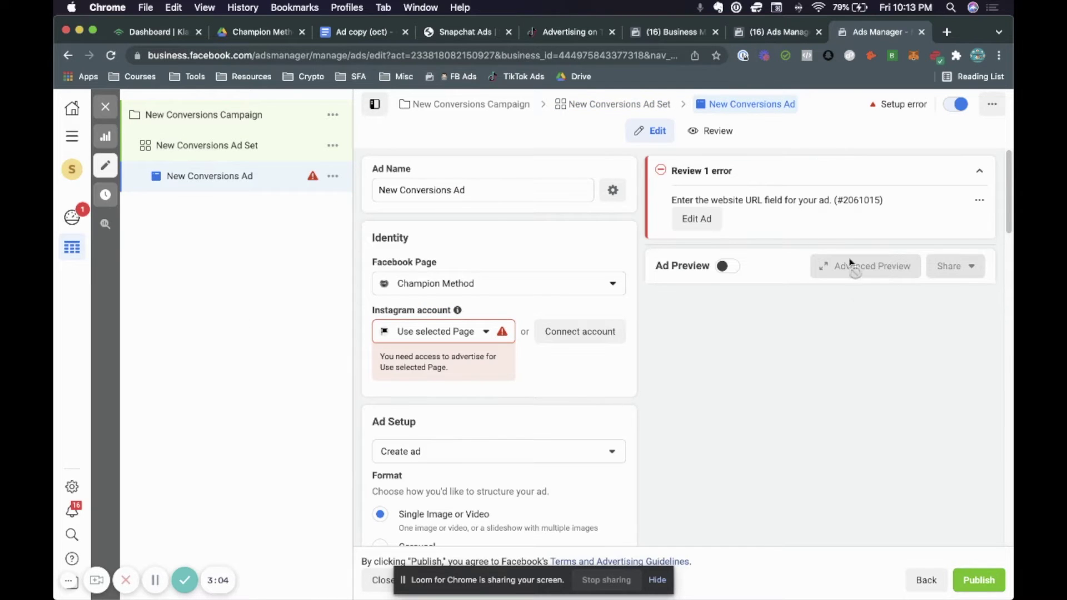
click(439, 334)
click(450, 388)
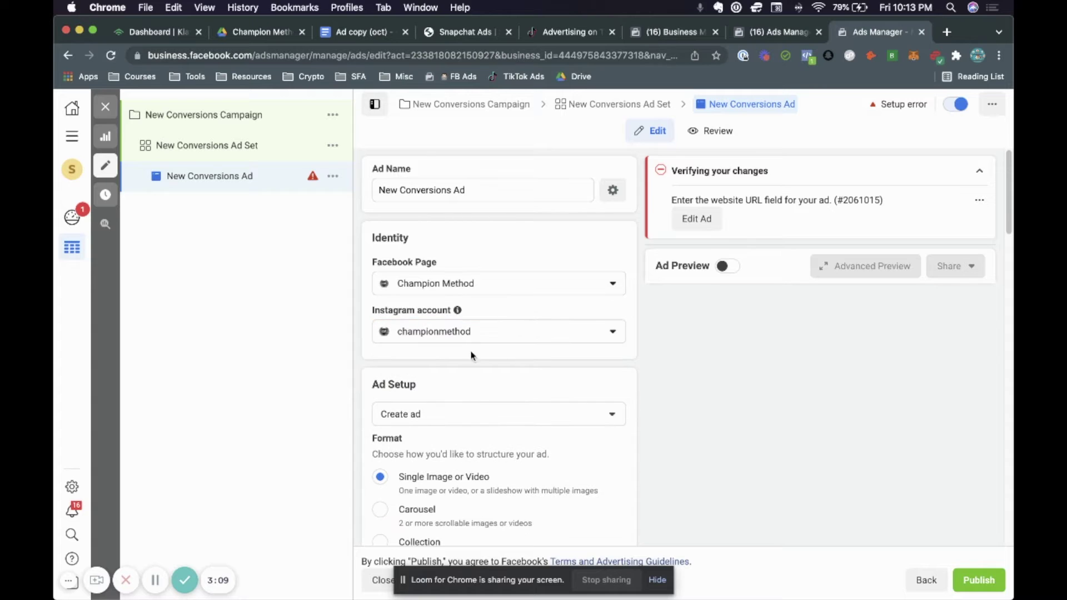
click(725, 267)
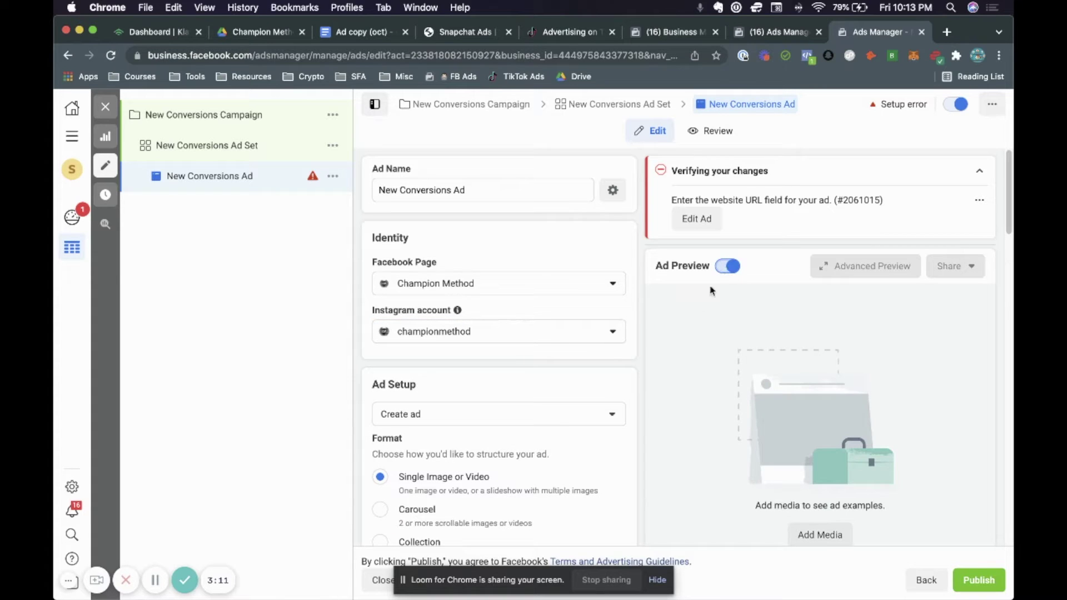
- Add the 1154 × 1258 Champion_m... account image as the ad's media and proceed to the placement crops
scroll(471, 413, down, 6)
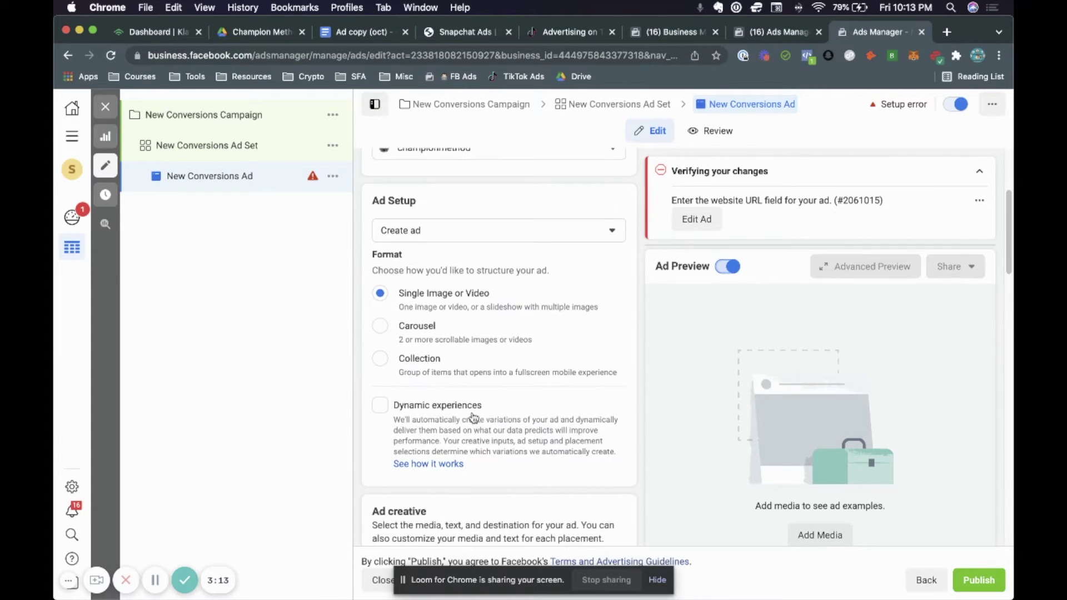
scroll(472, 417, down, 1)
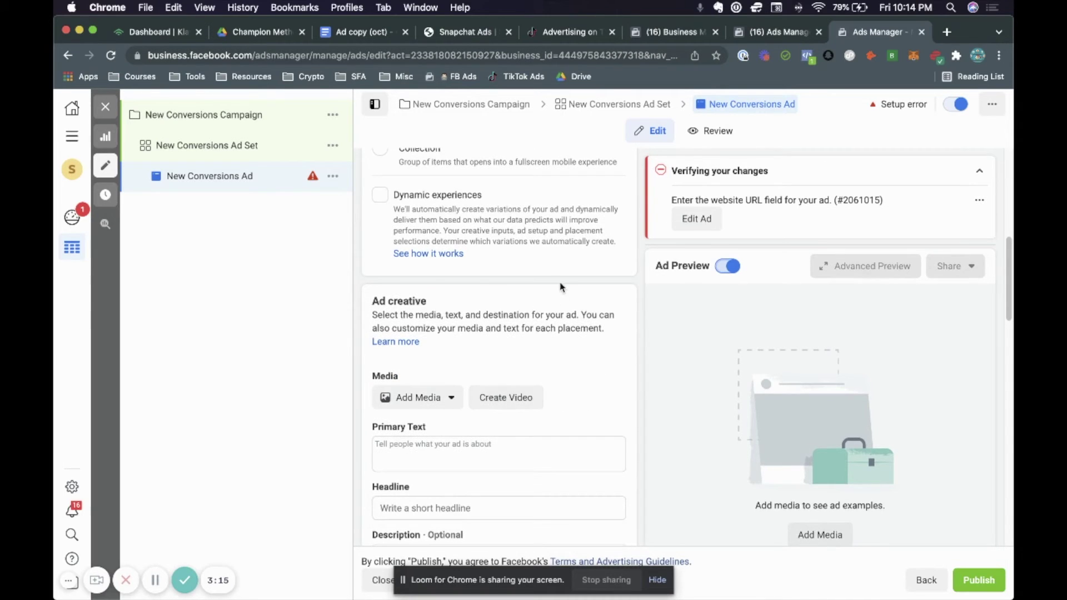
scroll(447, 366, down, 1)
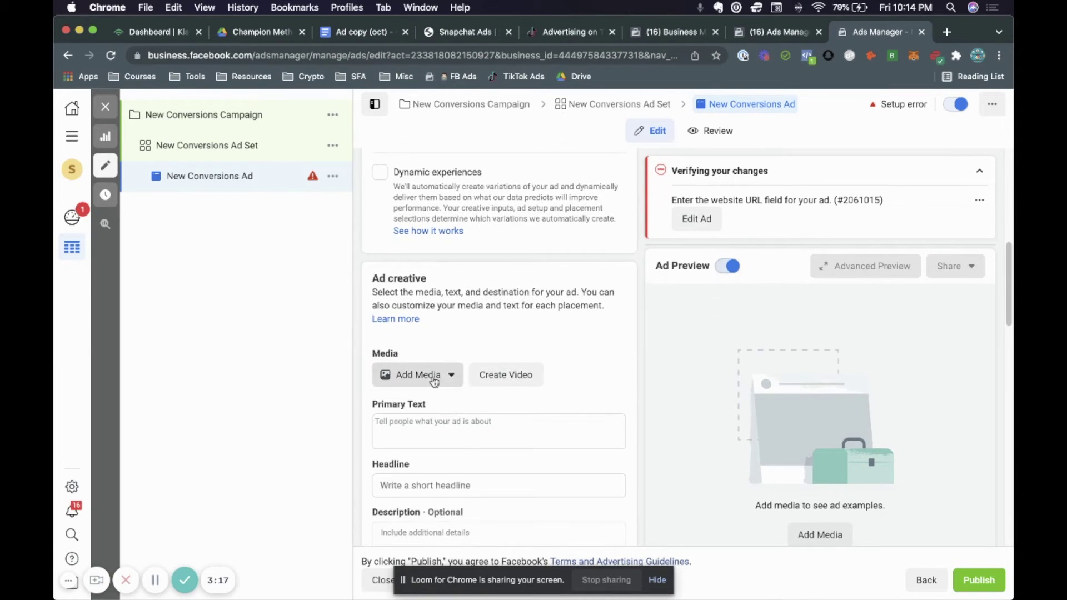
click(429, 374)
click(406, 412)
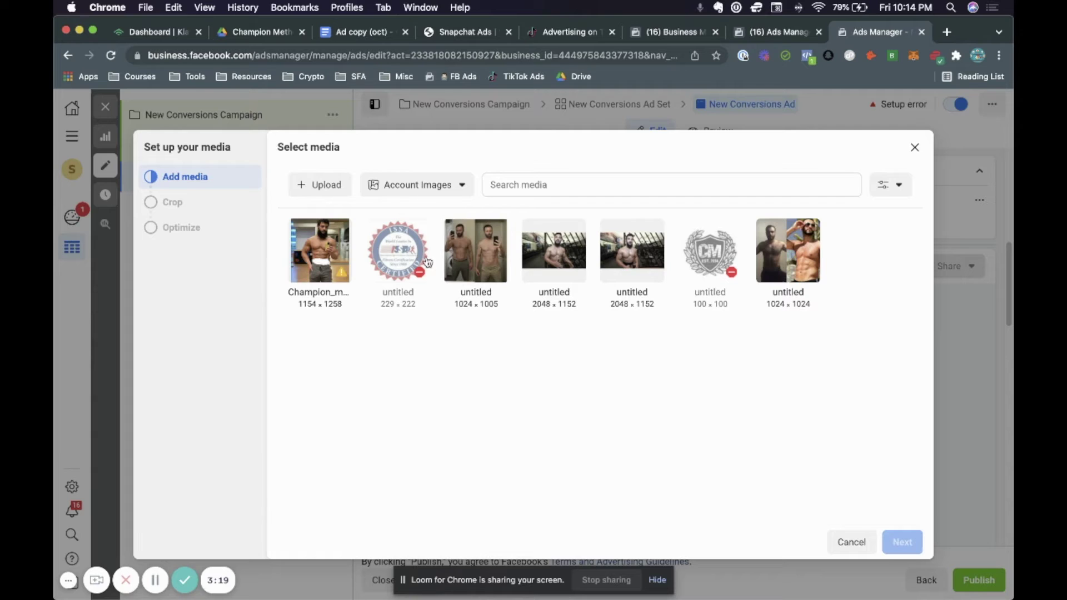
click(323, 256)
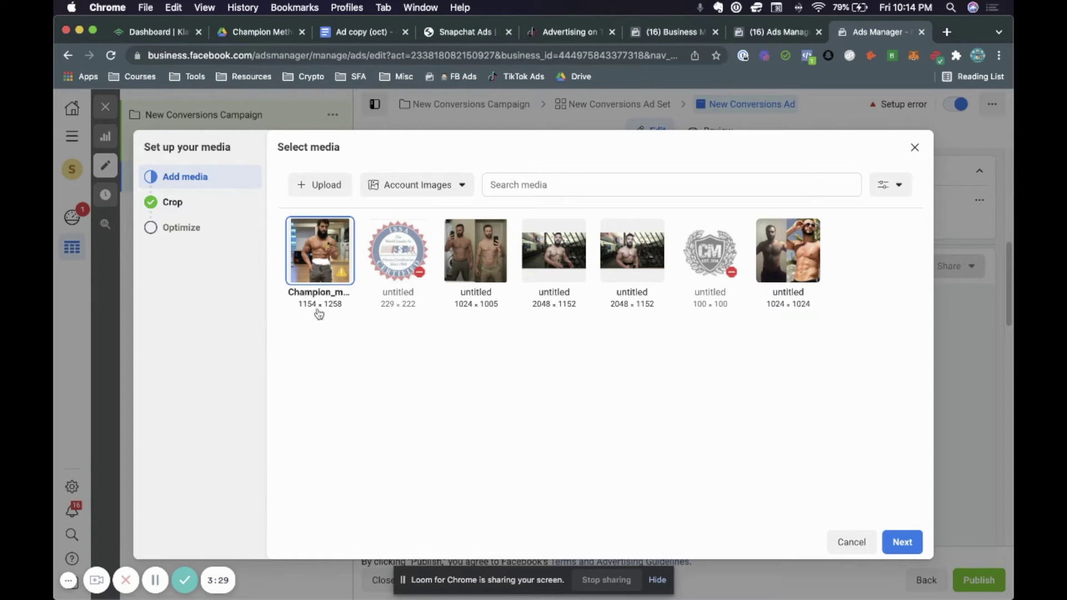
click(899, 542)
- Try the Original crop for the Stories and Reels, Apps and Sites placements, and return it to 9:16
mouse_move(344, 302)
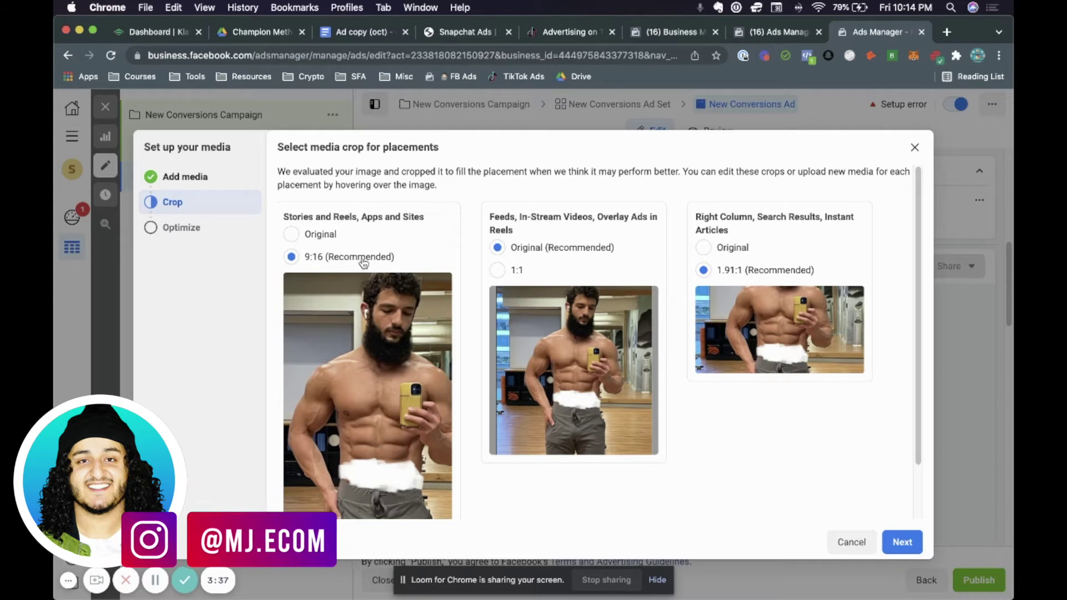
click(314, 237)
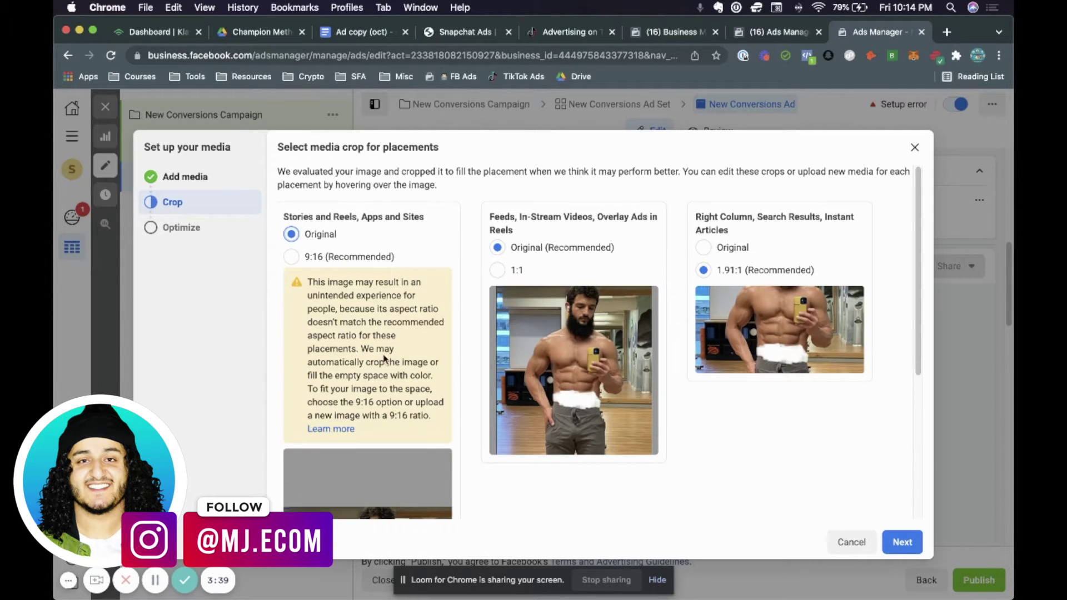
scroll(381, 356, down, 4)
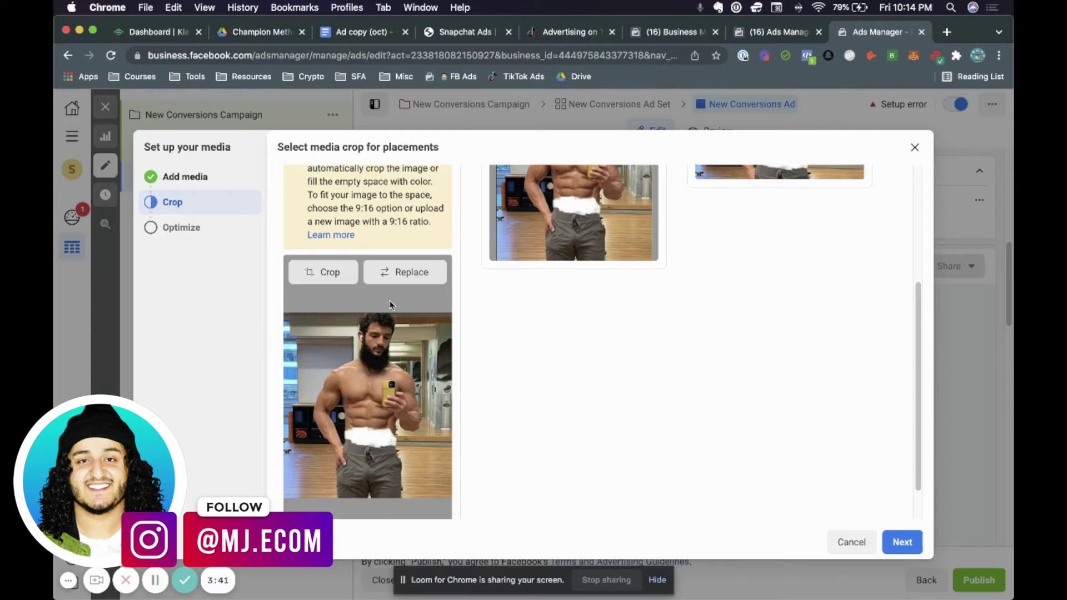
scroll(335, 280, up, 5)
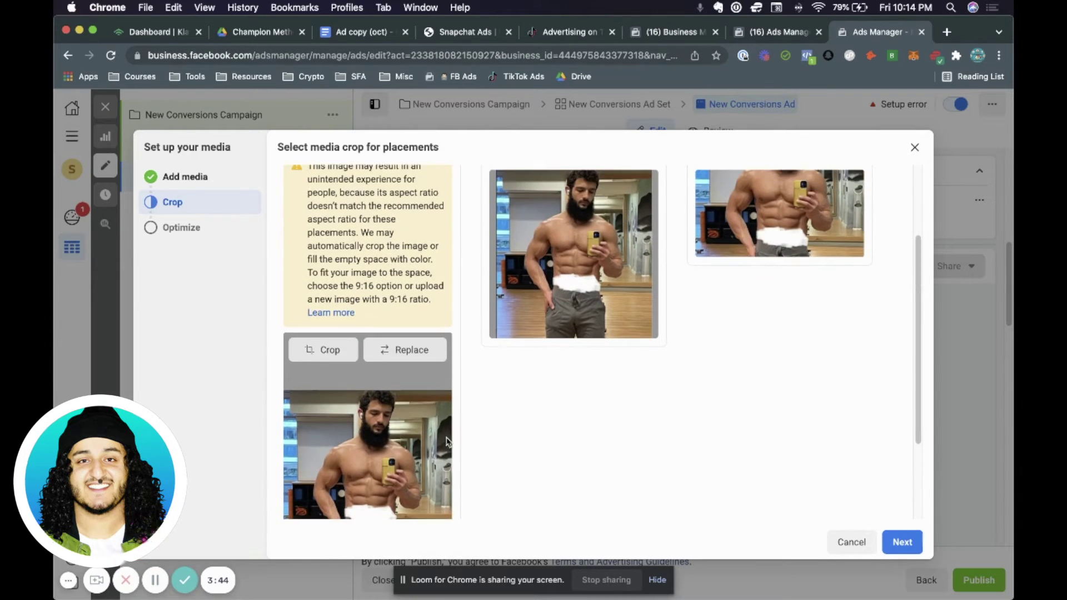
click(292, 257)
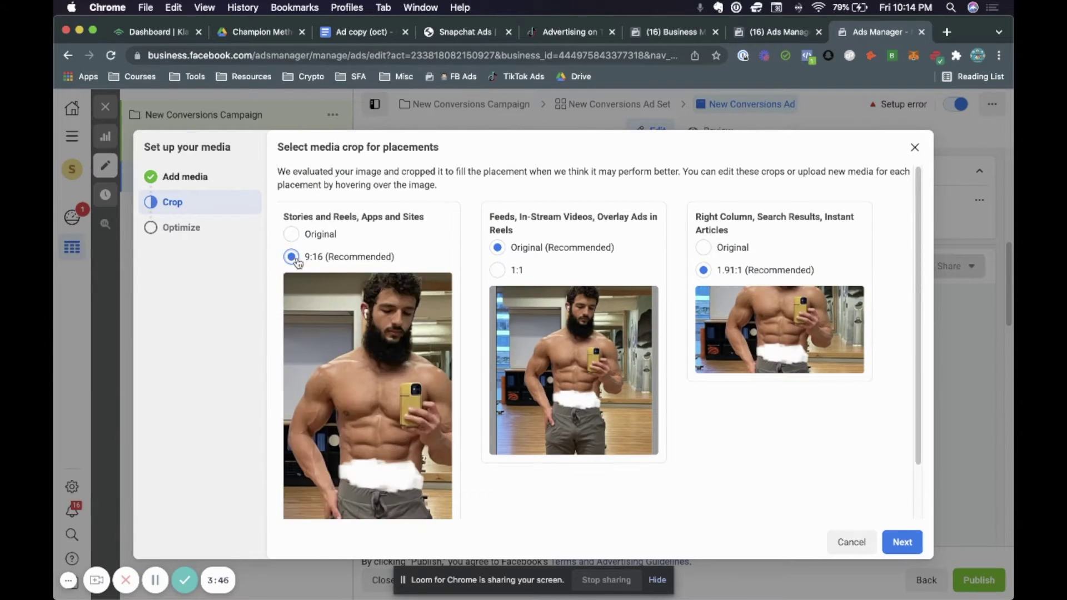
scroll(414, 361, down, 2)
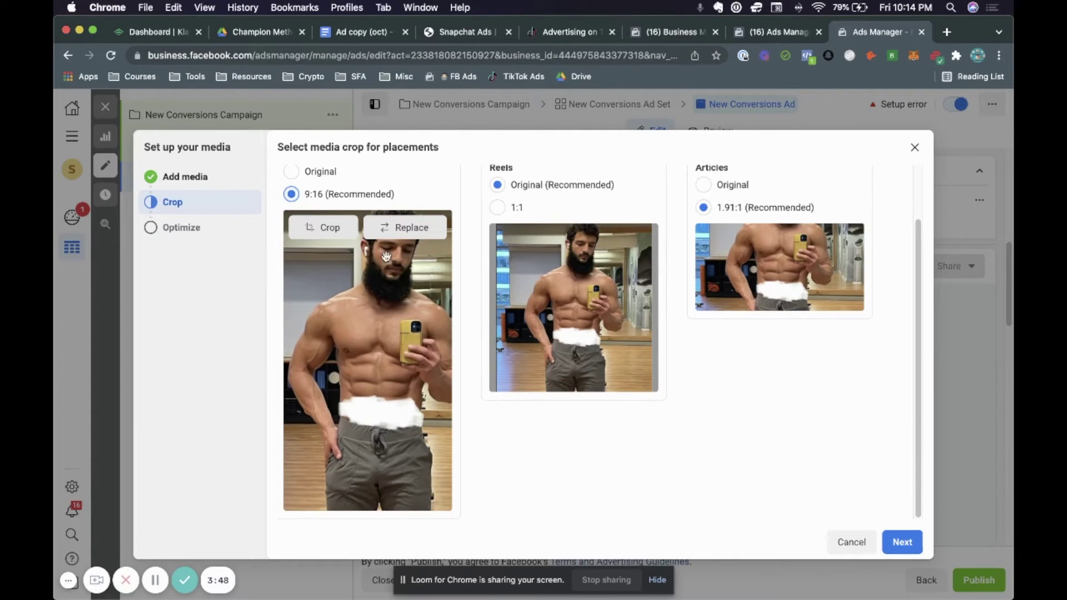
scroll(406, 383, up, 1)
scroll(374, 356, down, 1)
scroll(399, 452, up, 2)
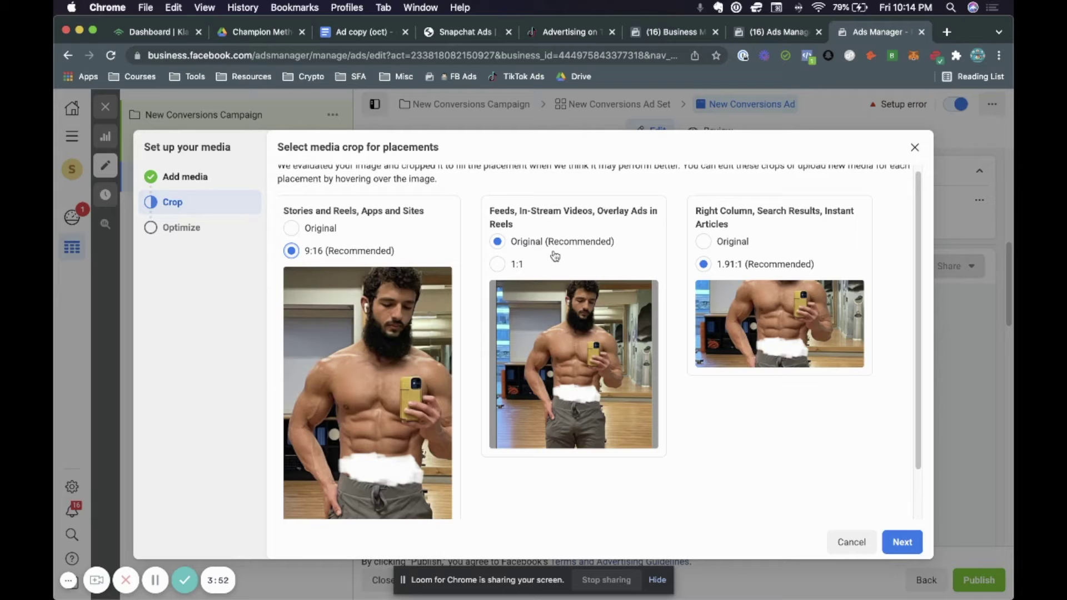
- Compare the Original and 1:1 crops for the Feeds placements, keeping Original, and try the Original crop for the Right Column placements
click(498, 264)
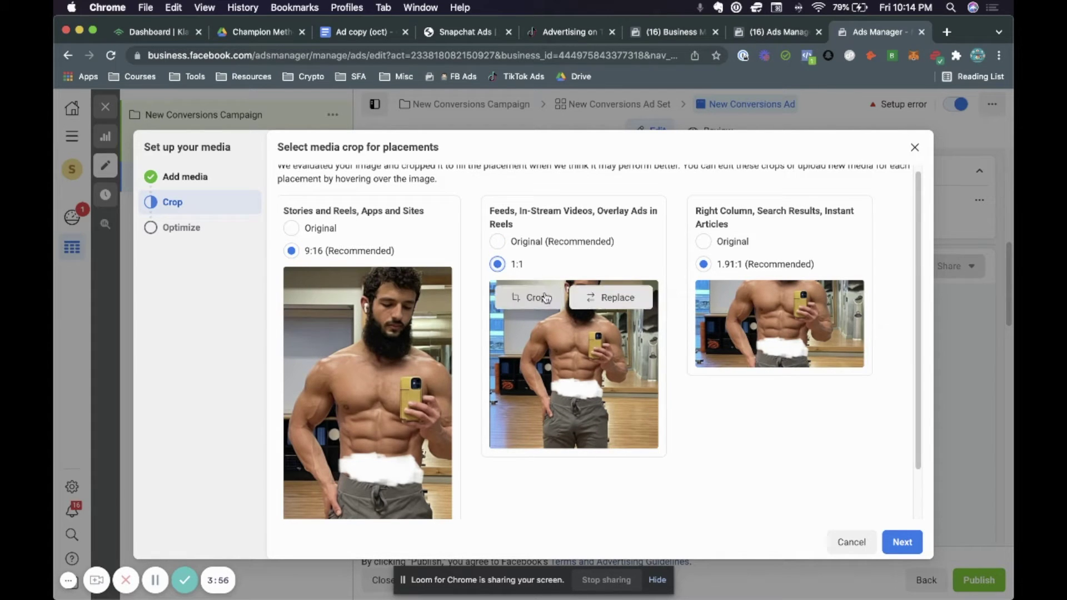
click(497, 242)
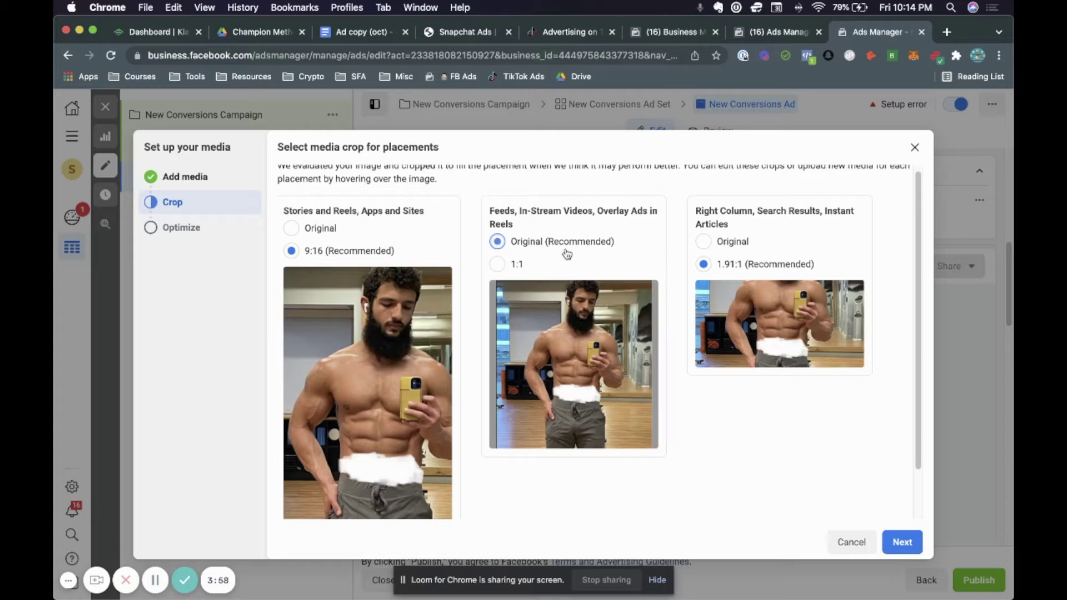
mouse_move(754, 284)
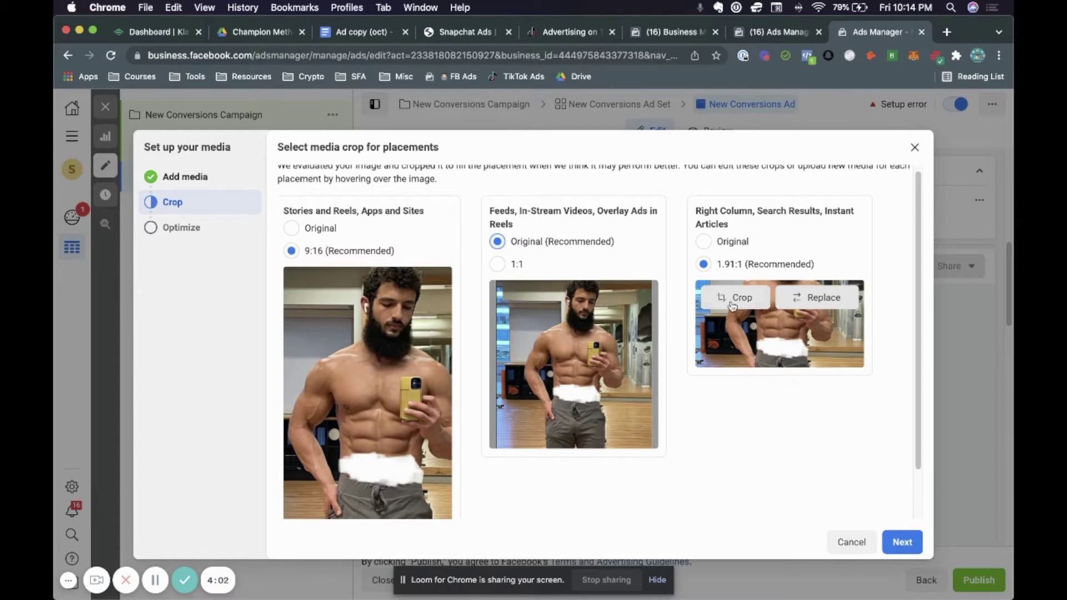
click(704, 242)
mouse_move(804, 334)
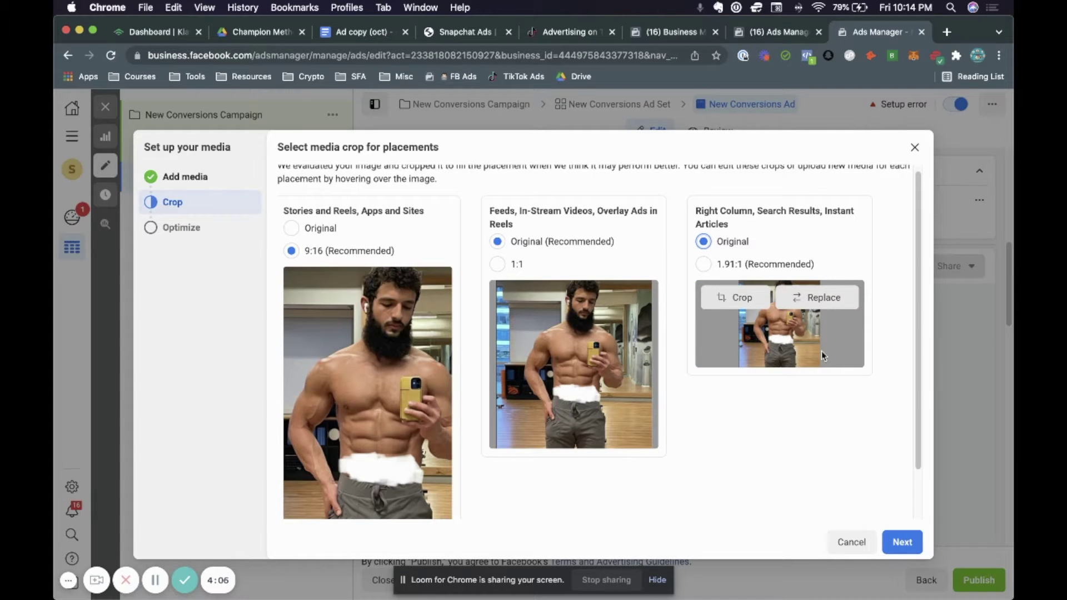
mouse_move(646, 364)
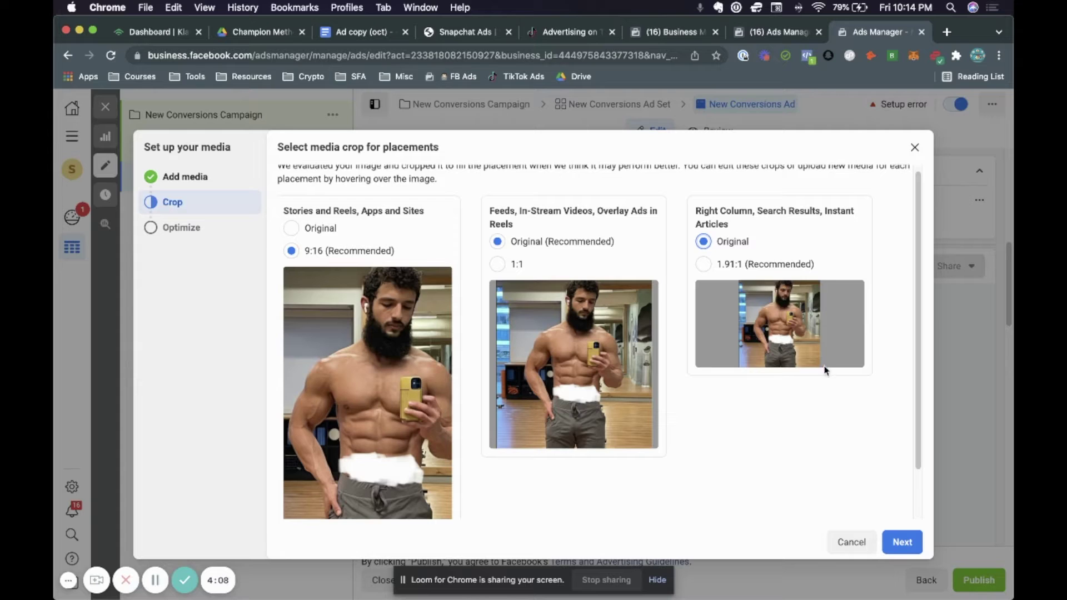
mouse_move(818, 356)
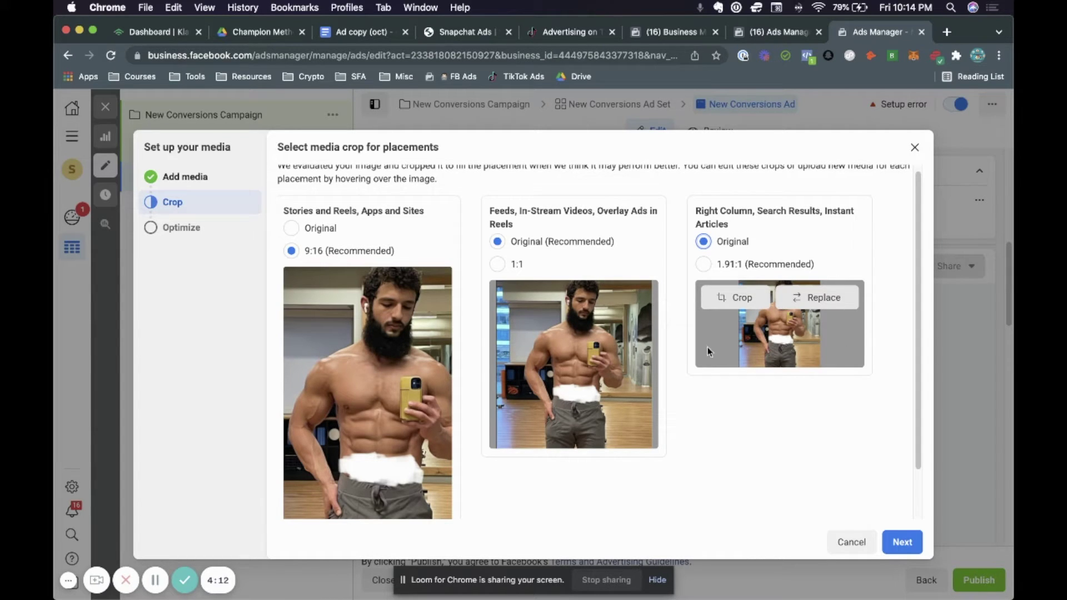
- Set the Right Column placements to 1.91:1 and apply a crop moved up to the image's upper edge, including the man's head
click(703, 263)
click(723, 304)
drag(595, 305, 604, 228)
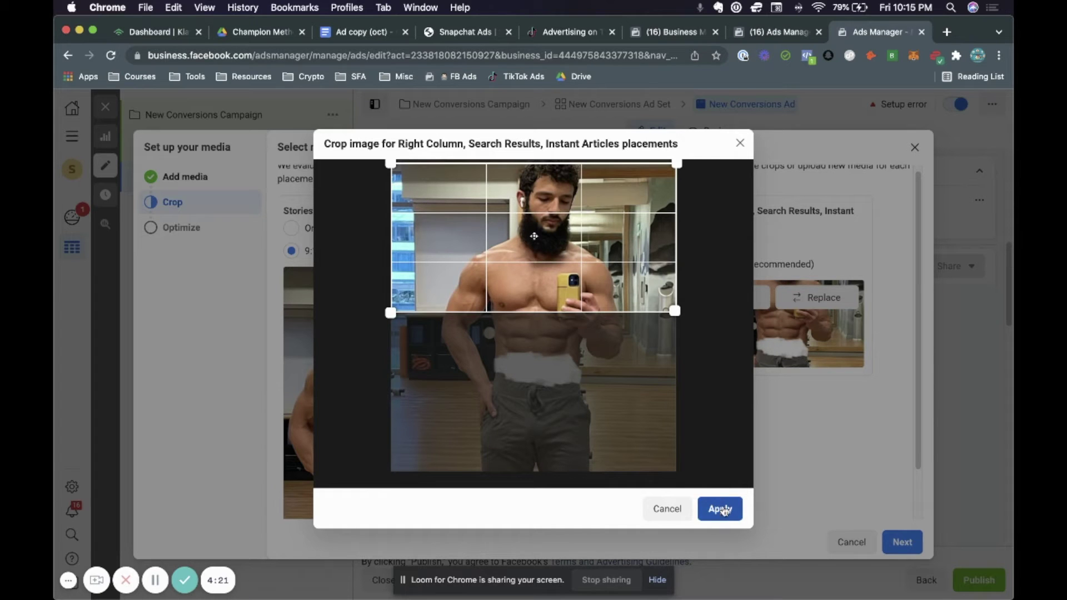
drag(523, 258, 524, 259)
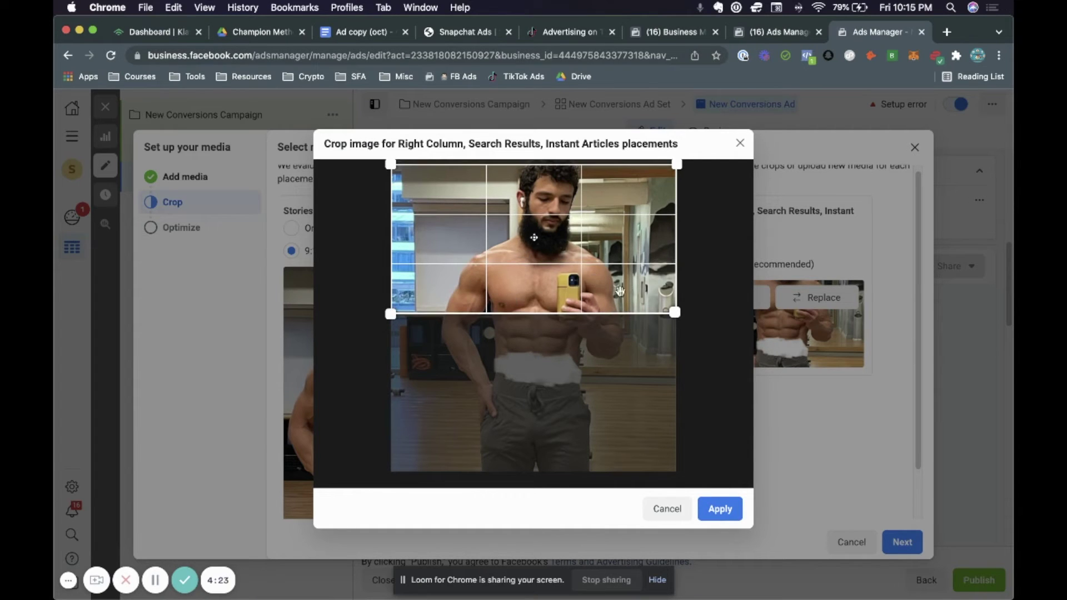
click(718, 510)
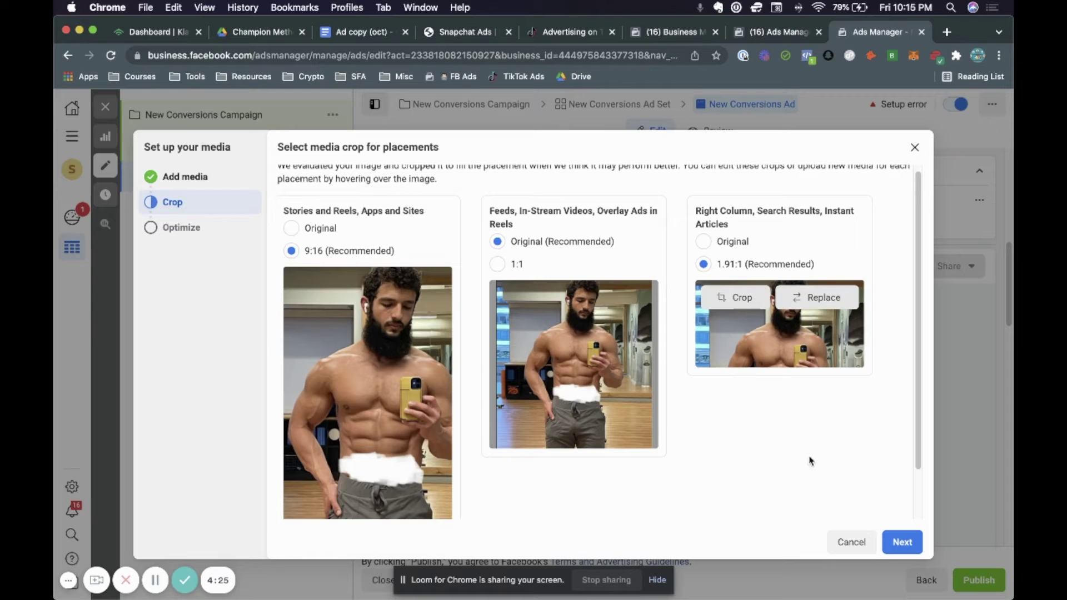
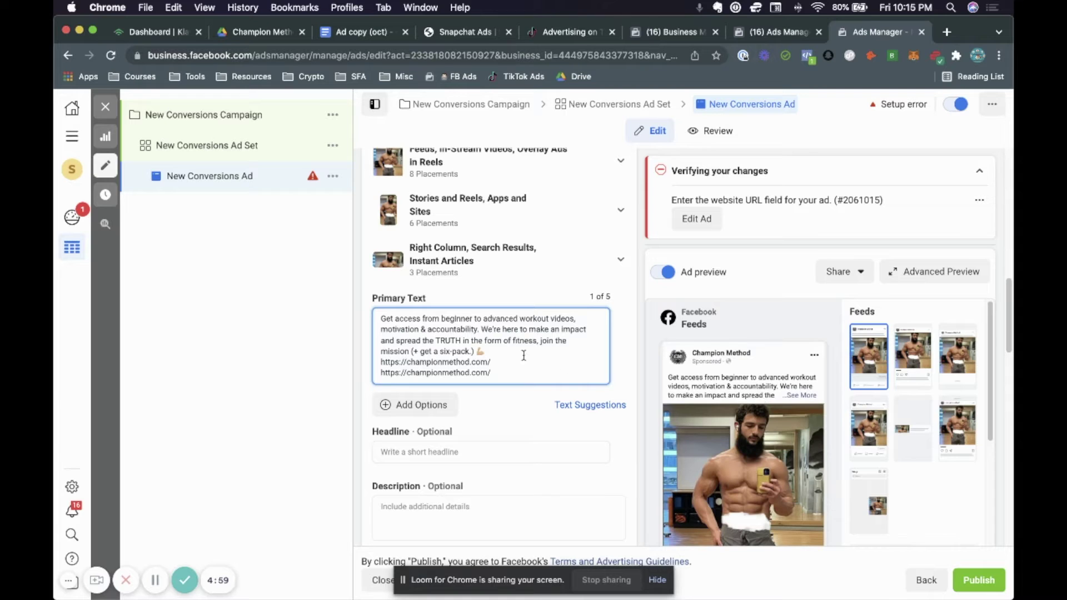
- Copy the headline "$5 Only - No Excuses 💪" from the Ad copy (oct) document into the ad's Headline field
click(493, 451)
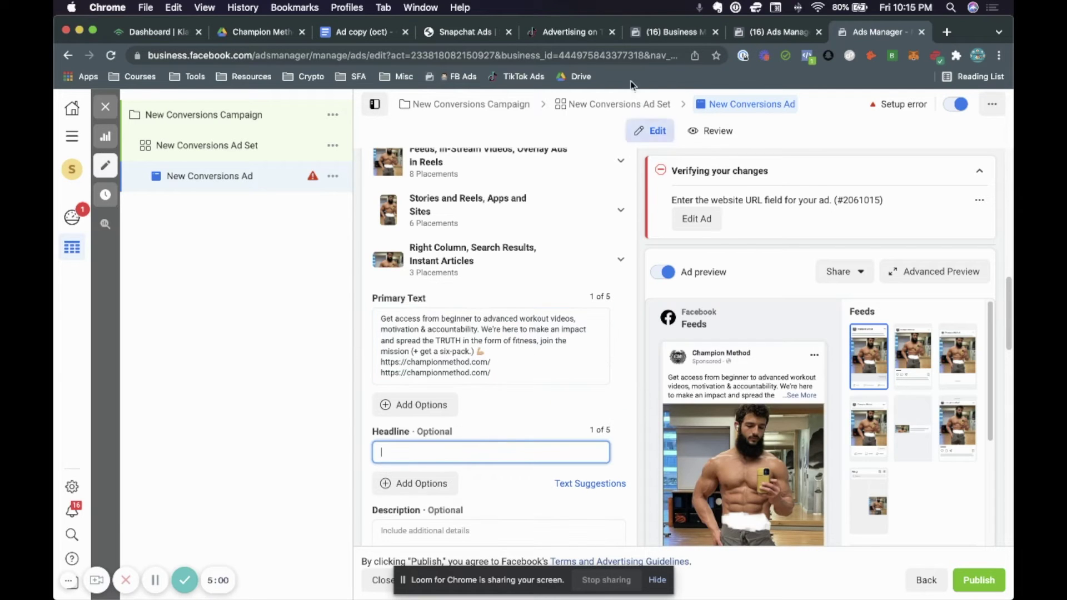
click(376, 35)
triple_click(379, 443)
key(super+c)
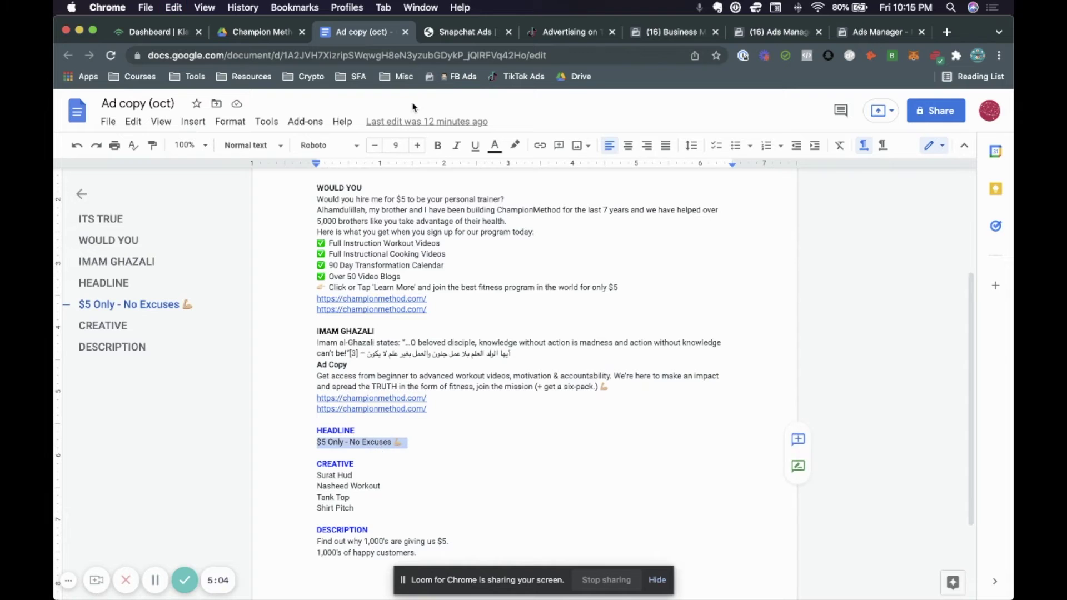
click(875, 32)
key(super+v)
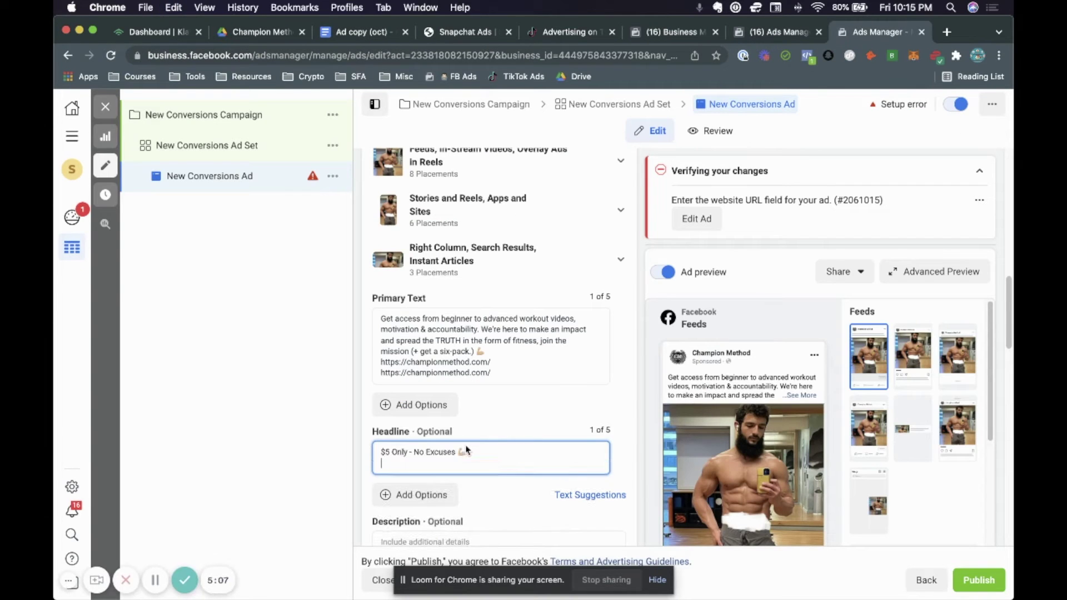
- Review the ad's placement previews and the remaining ad settings down to Tracking, and return to the ad text fields
scroll(500, 389, down, 3)
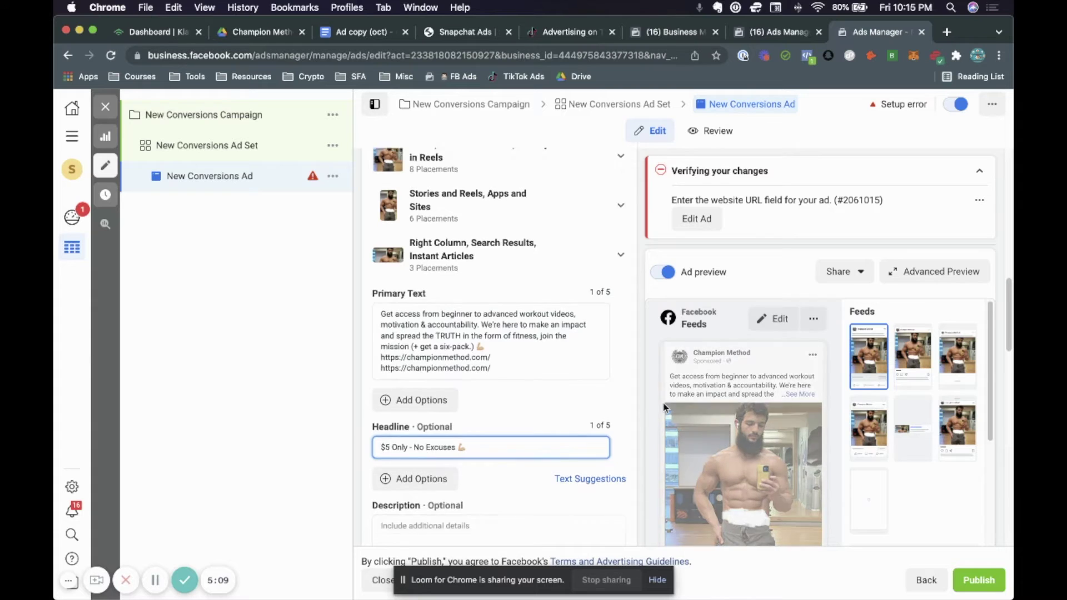
click(991, 336)
scroll(992, 336, down, 4)
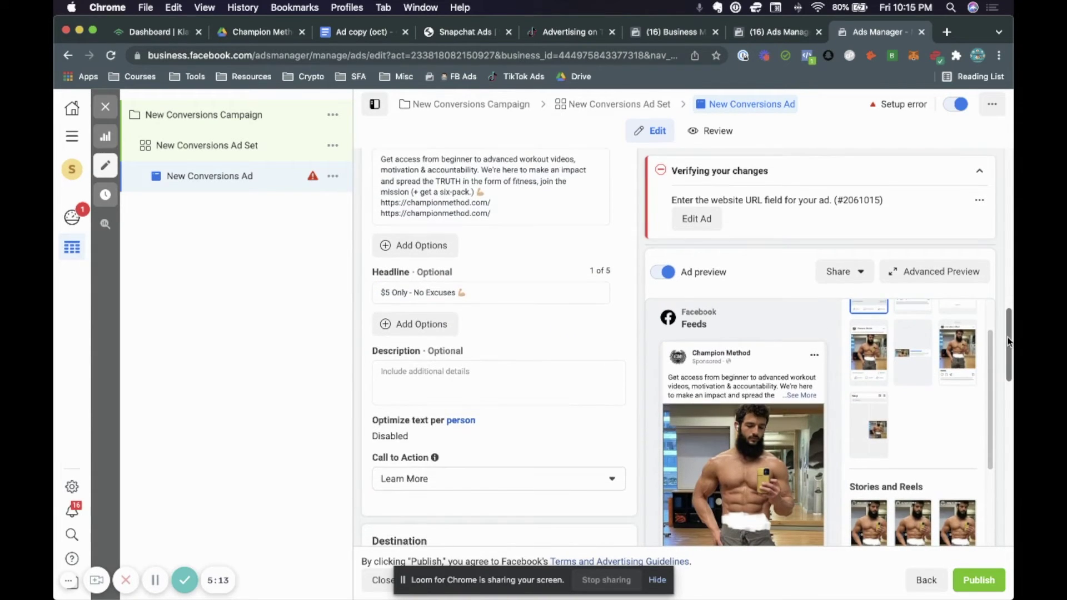
scroll(879, 378, down, 2)
scroll(879, 378, down, 5)
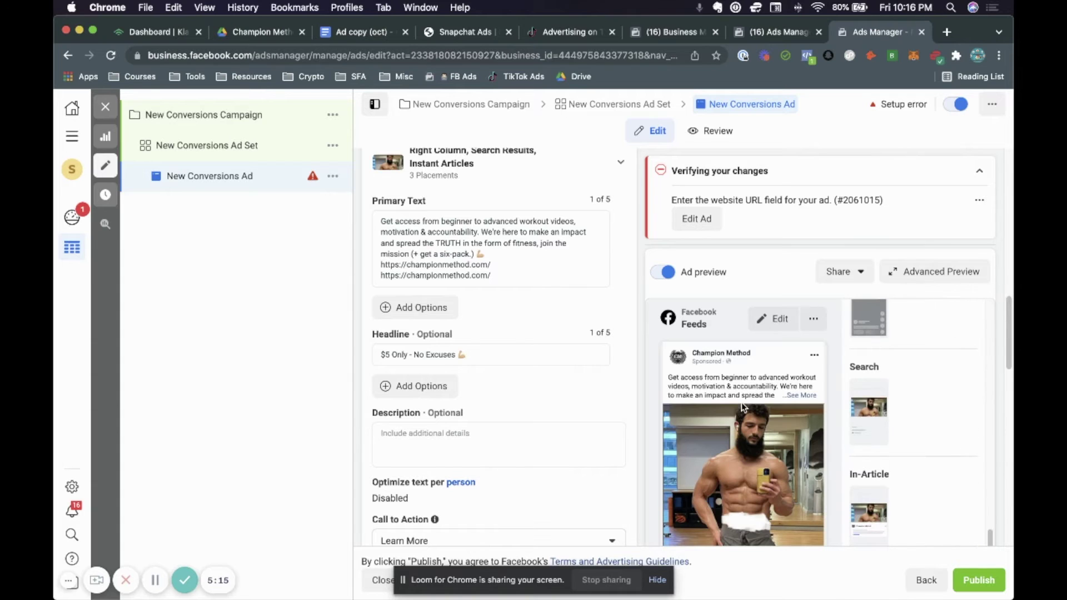
scroll(741, 402, down, 10)
scroll(741, 402, down, 6)
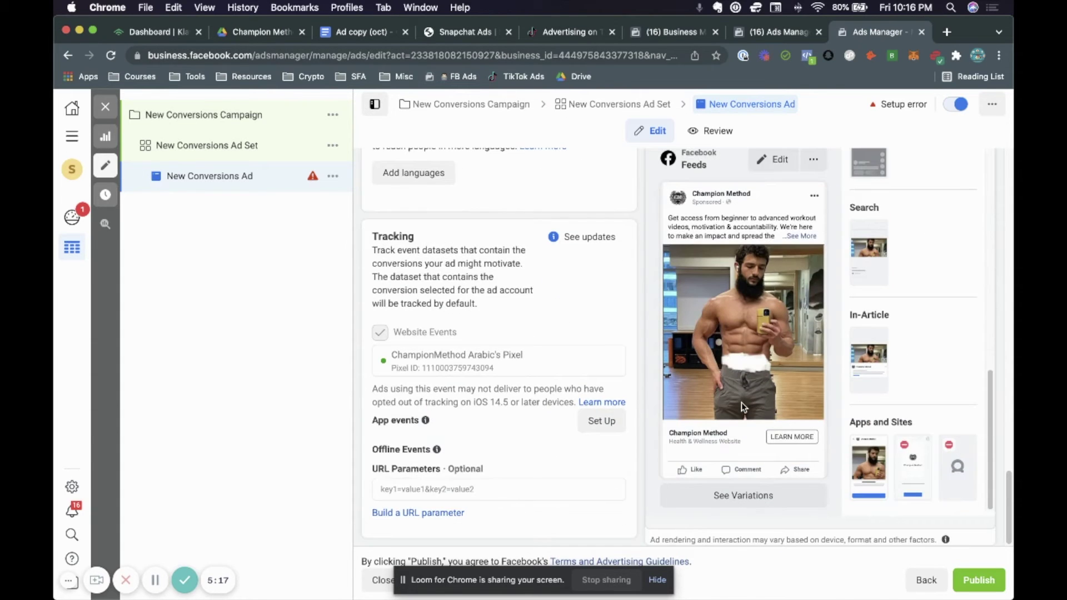
scroll(558, 401, up, 10)
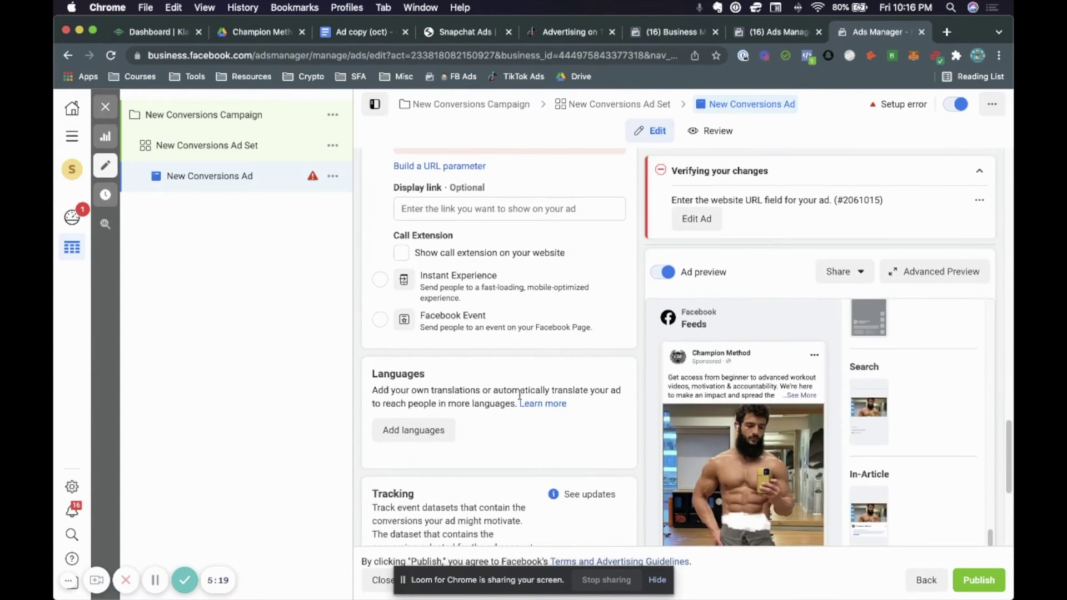
scroll(520, 398, up, 4)
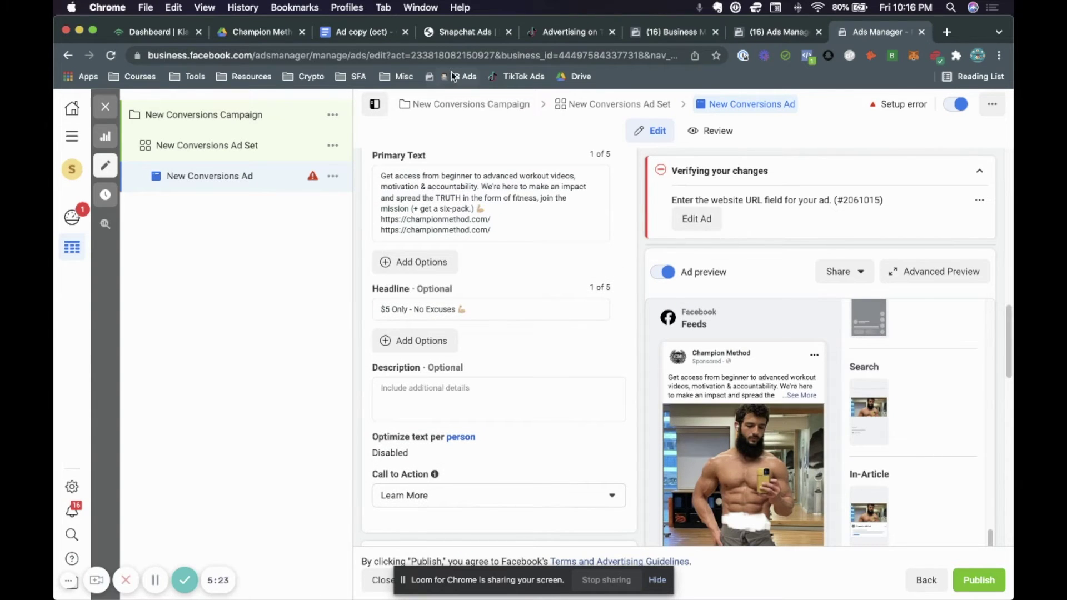
- Copy "1,000's of happy customers." from the Ad copy (oct) document into the ad's Description field
click(372, 33)
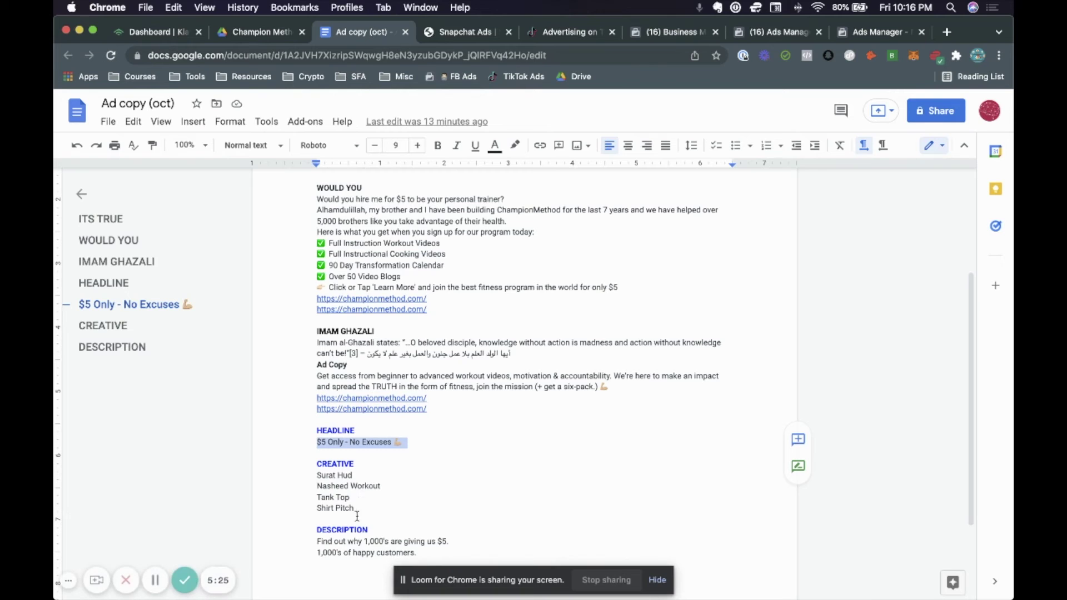
triple_click(362, 551)
key(super+c)
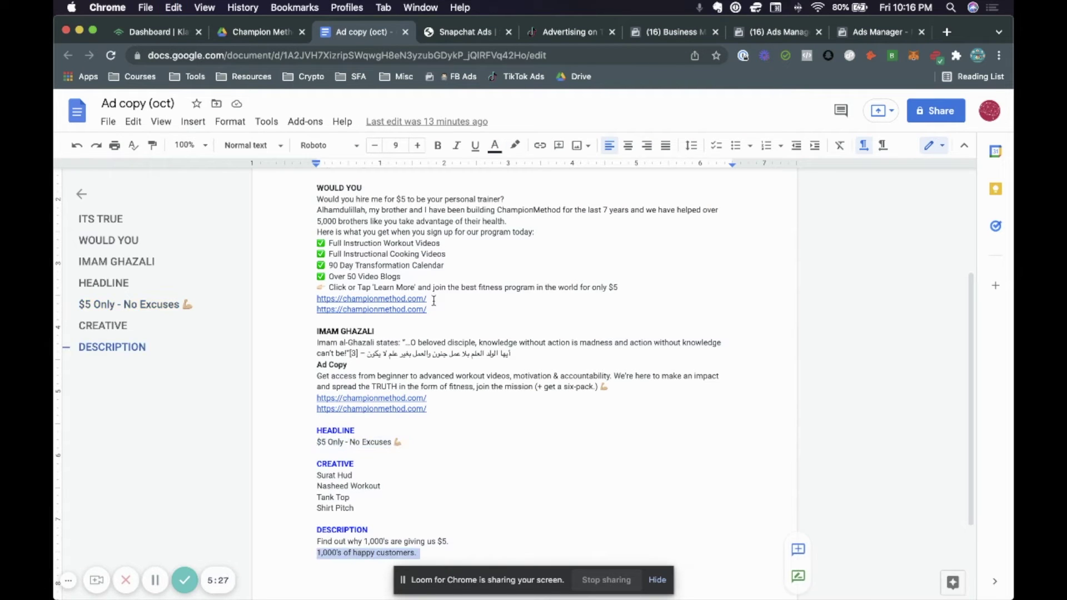
click(875, 32)
click(392, 397)
key(super+v)
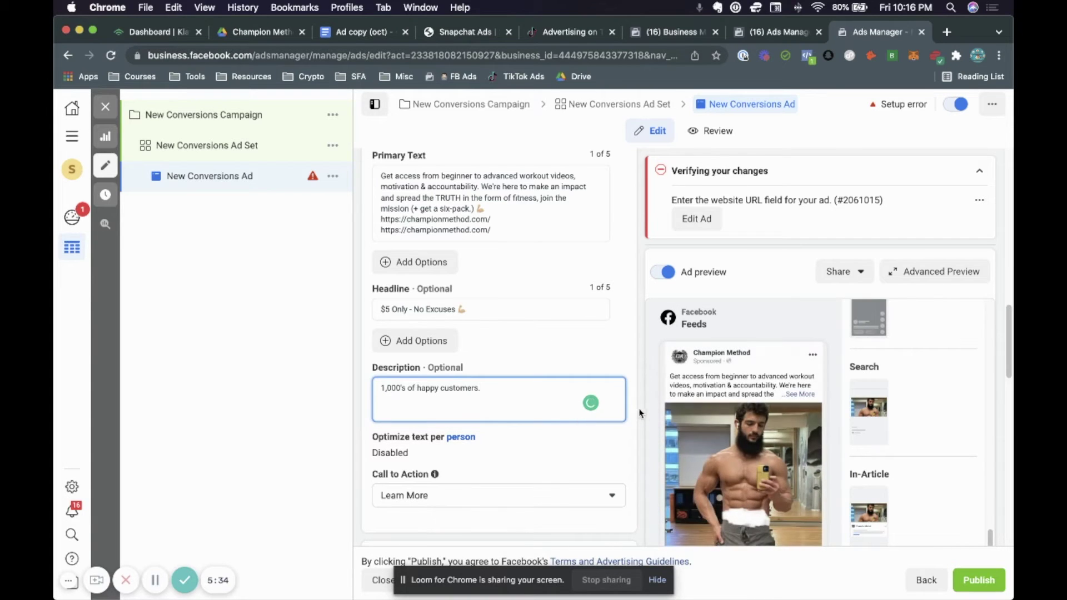
- Examine the ad in the advanced preview across the Feeds placements, including Marketplace, Right Column and Explore, and close the preview
scroll(603, 394, down, 5)
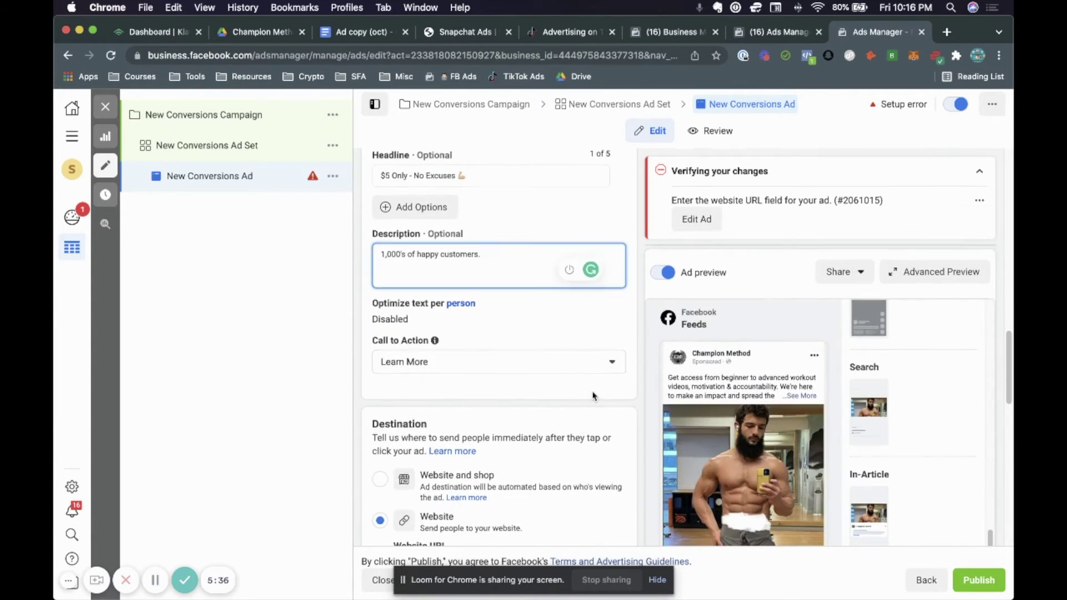
click(916, 270)
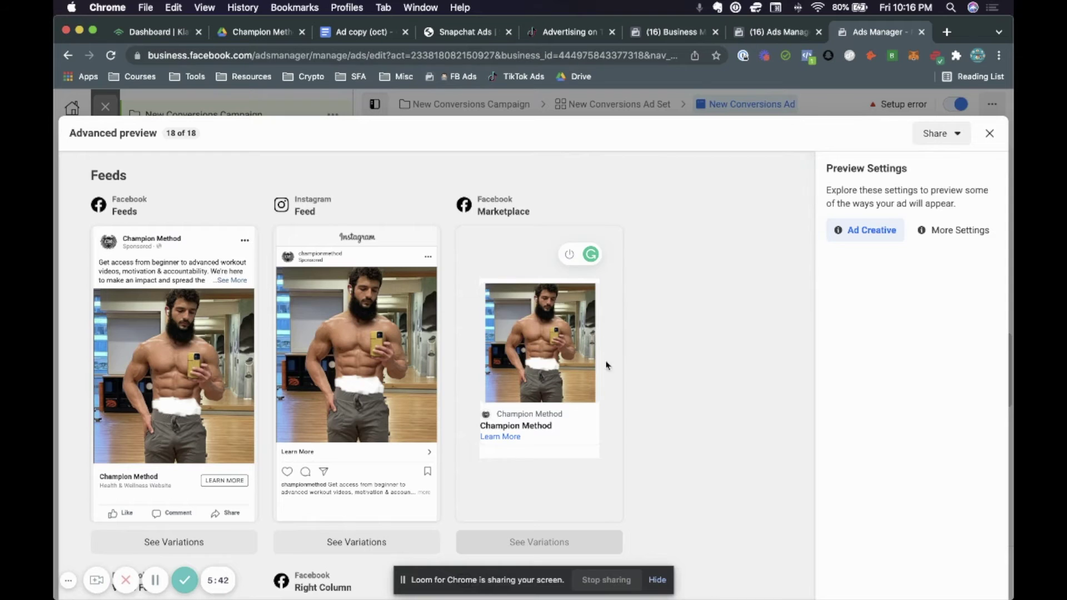
scroll(639, 355, down, 1)
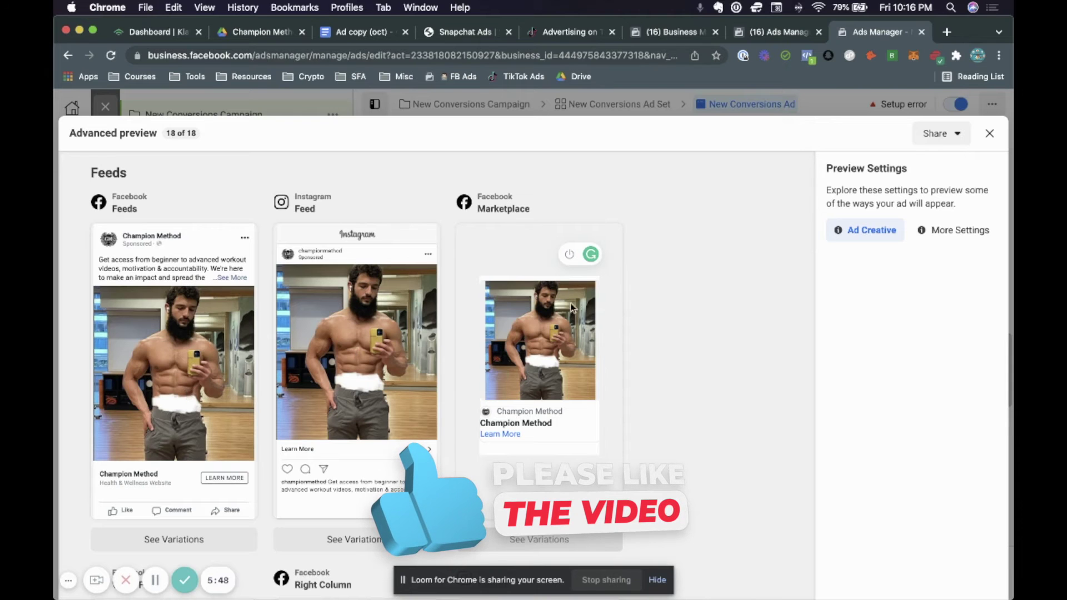
scroll(571, 311, down, 5)
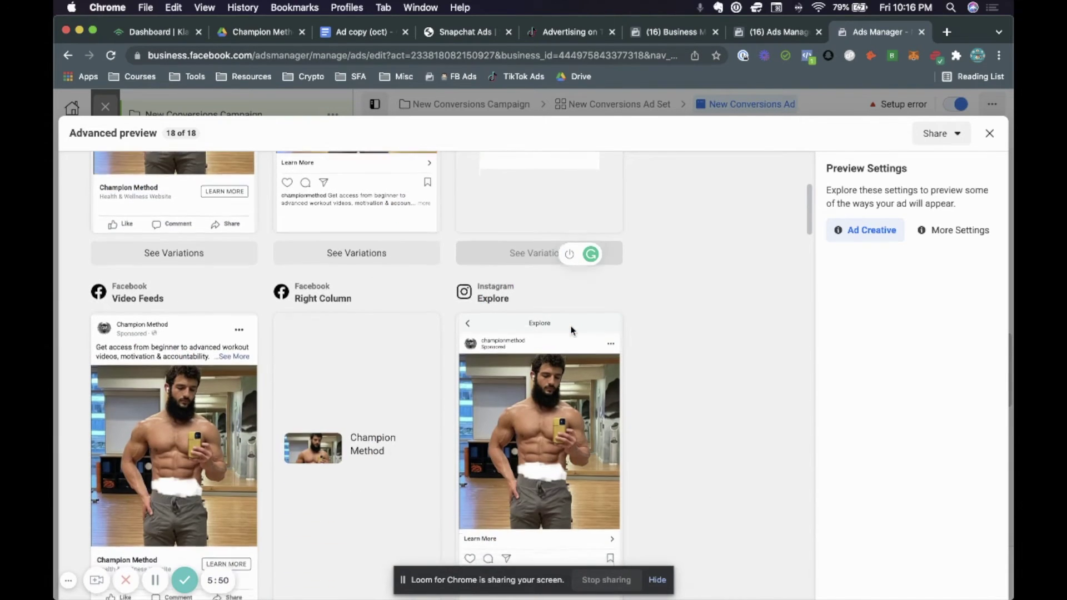
scroll(571, 330, down, 2)
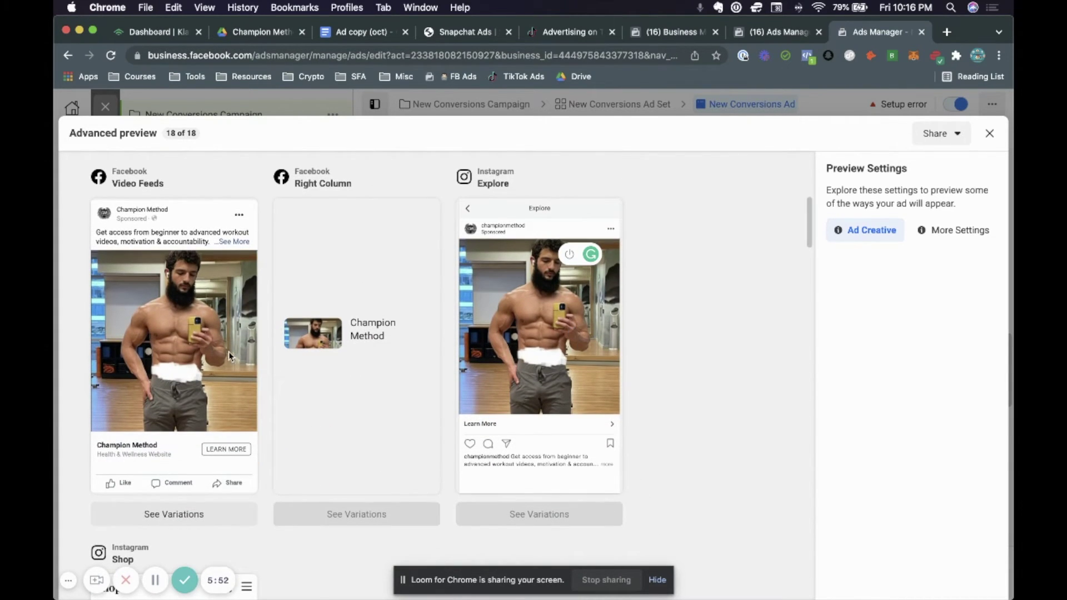
click(990, 133)
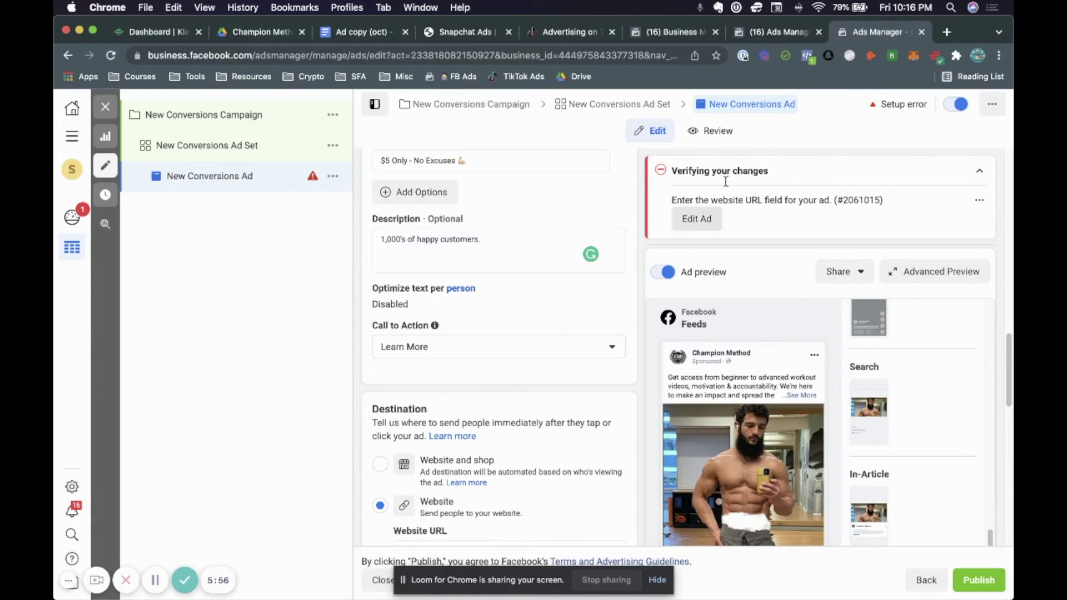
- Open championmethod.com in a new browser tab and copy its address into the ad's Website URL field in Ads Manager
click(946, 33)
text(cha)
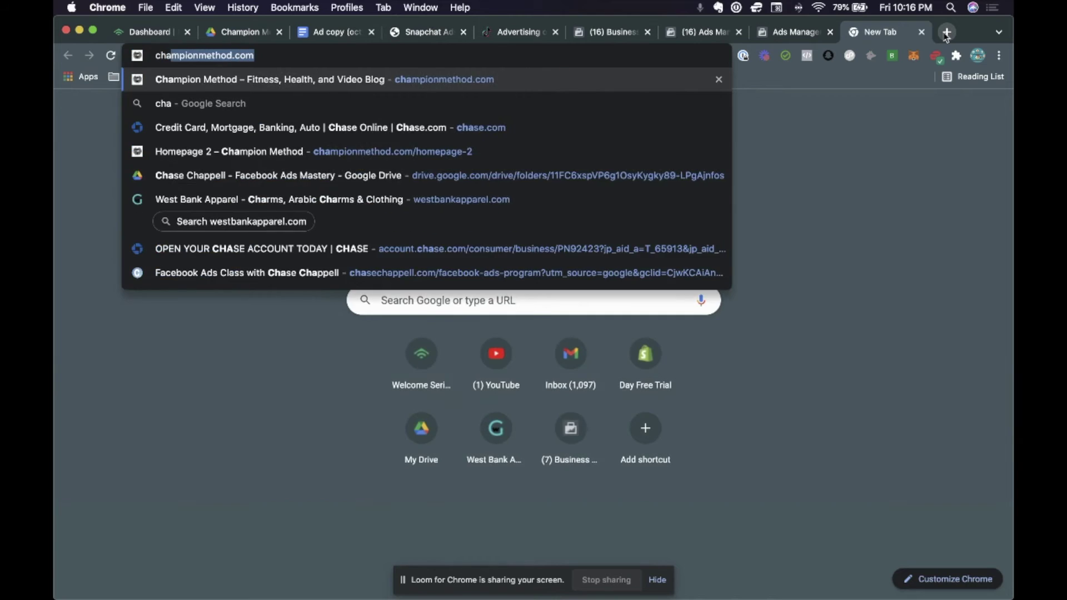
key(Return)
click(338, 54)
key(cmd+c)
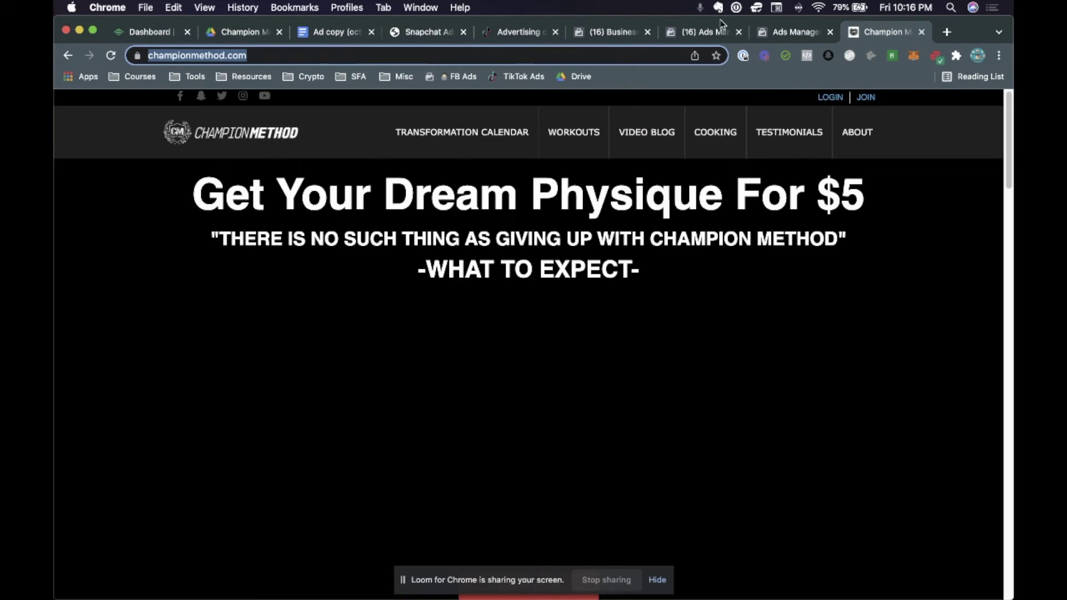
click(792, 31)
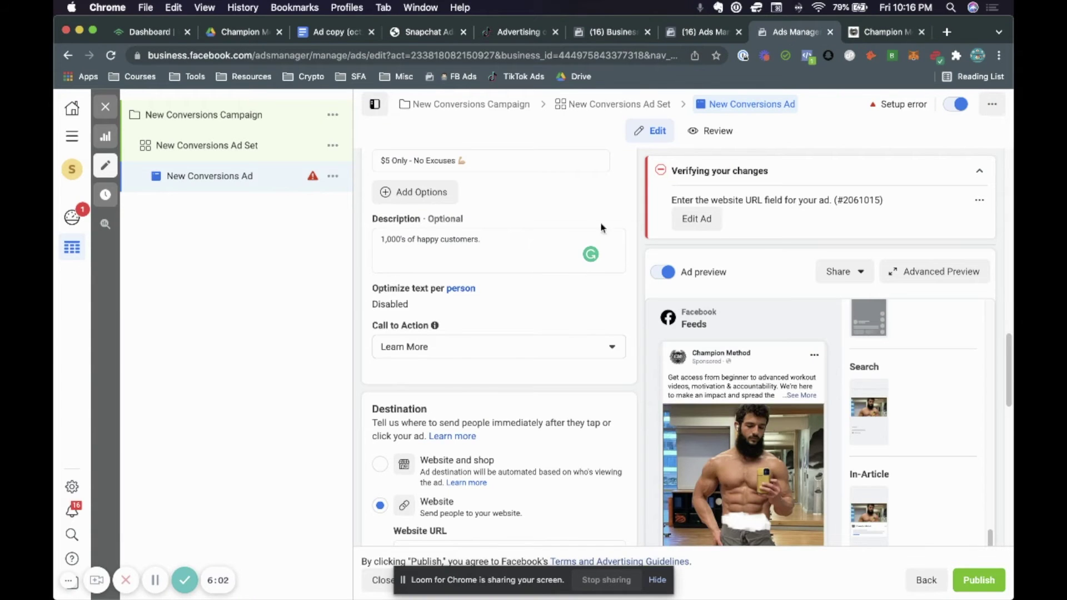
scroll(439, 351, down, 5)
click(449, 334)
key(cmd+v)
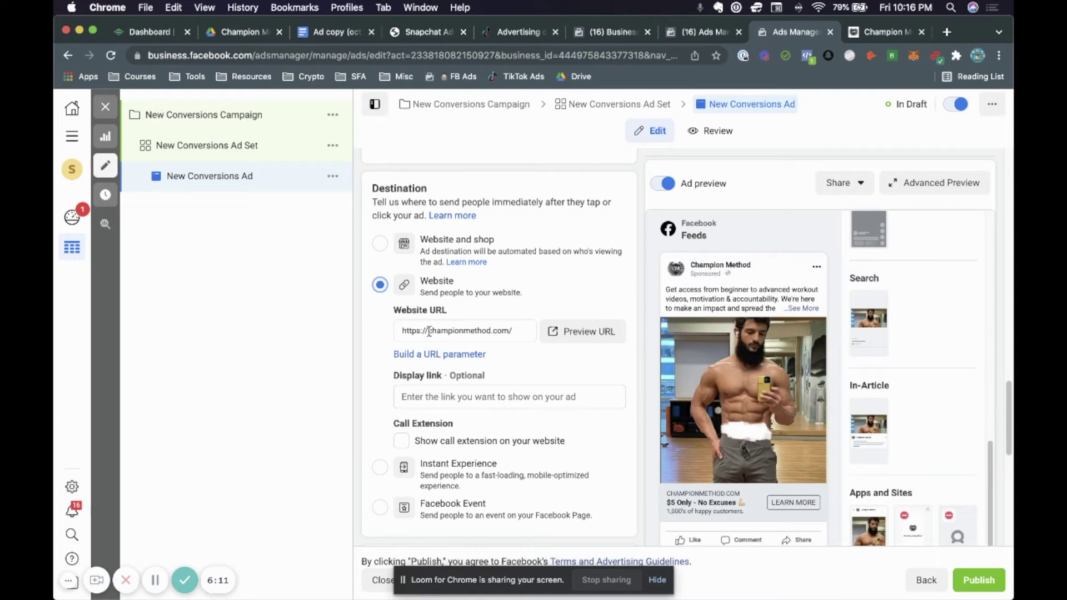
- Copy the domain championmethod.com from the Website URL into the ad's Display link field
drag(429, 331, 497, 332)
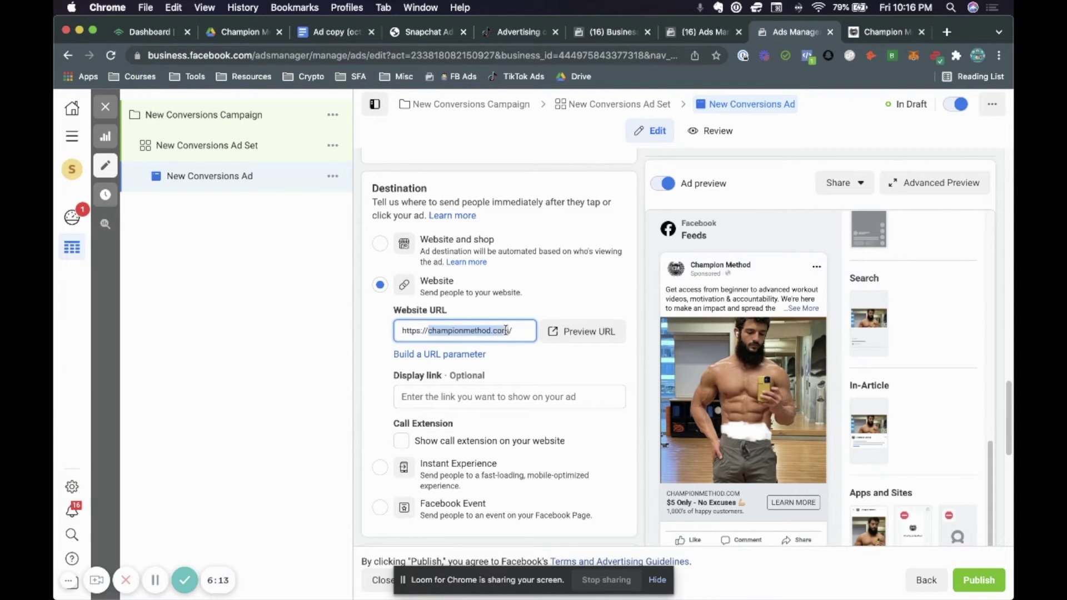
key(super+c)
click(470, 396)
key(super+v)
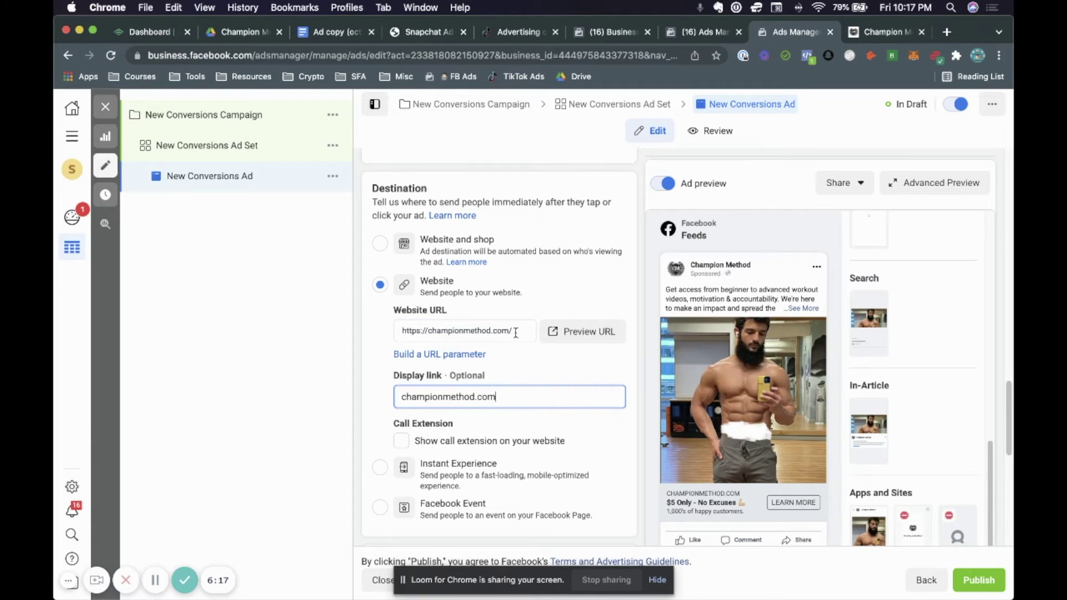
click(517, 331)
text(arabic)
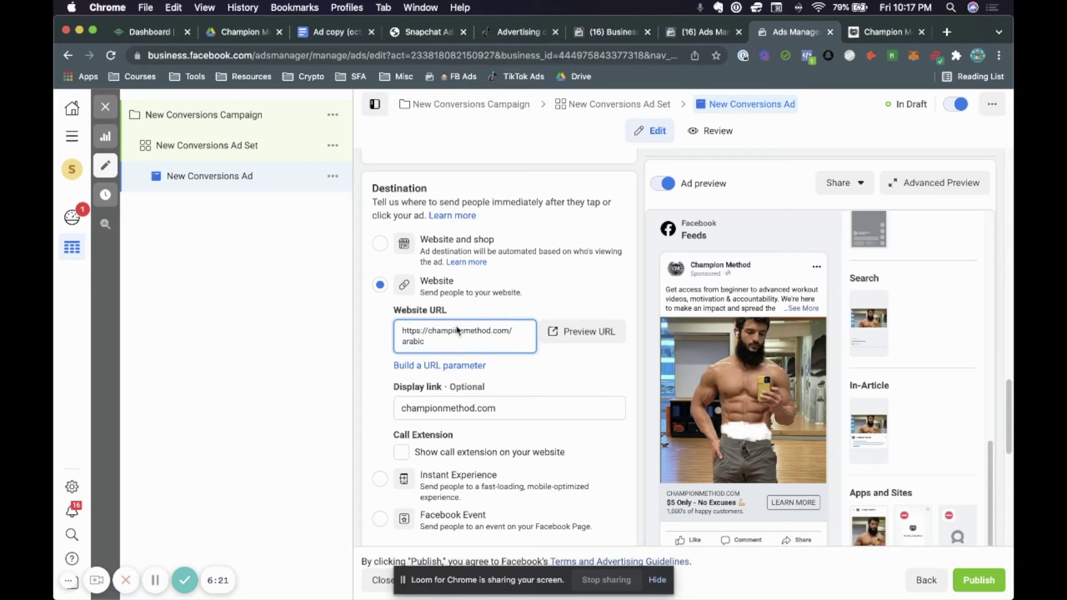
key(super+a)
key(super+c)
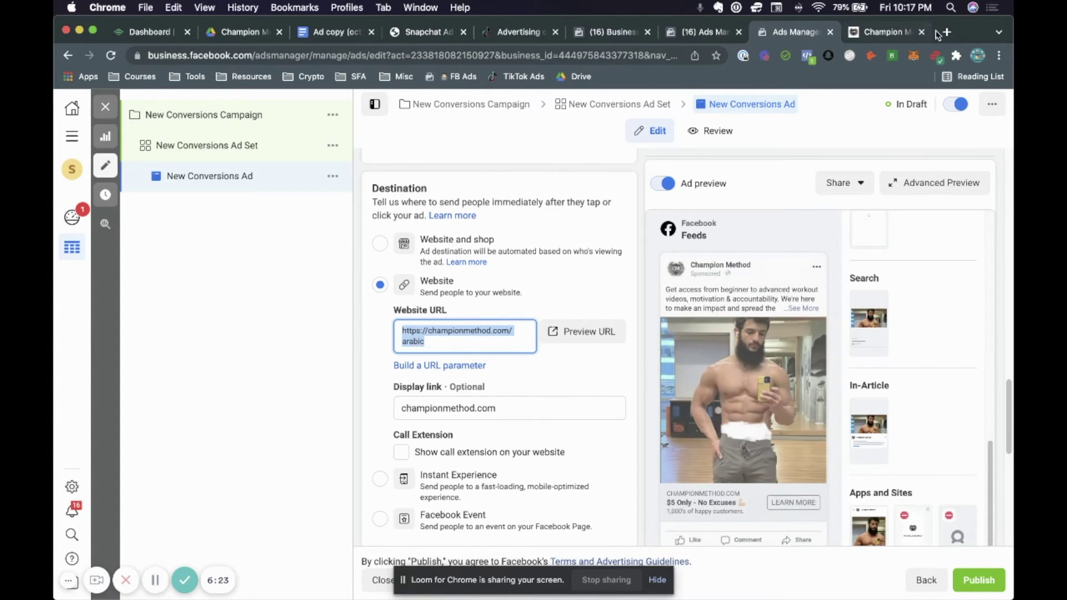
click(943, 33)
key(super+v)
key(Return)
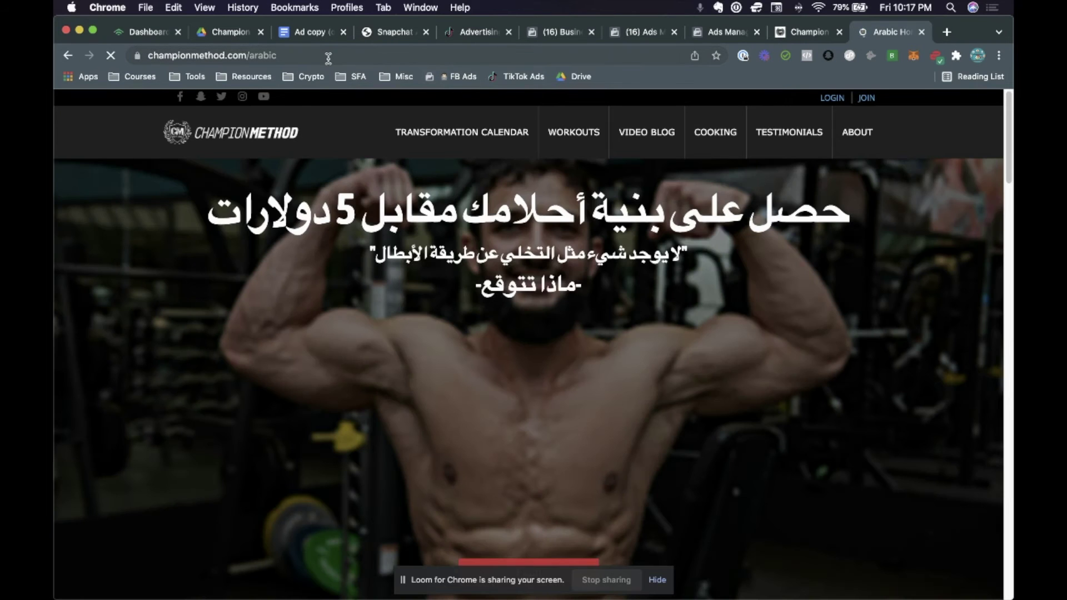
- Copy the loaded Arabic page's address and replace the ad's Website URL in Ads Manager with it
click(361, 54)
key(super+c)
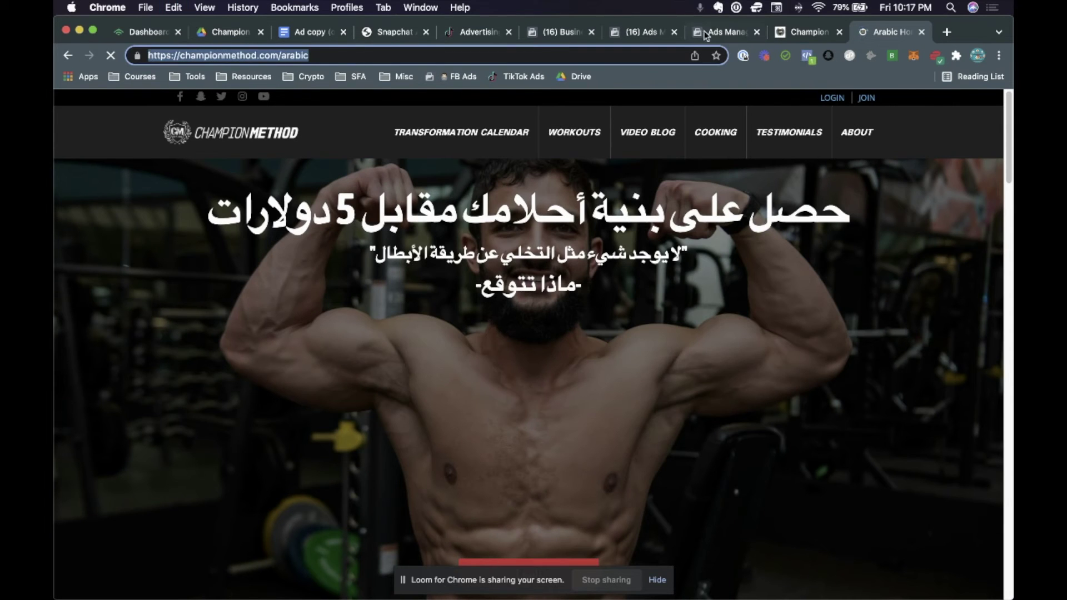
click(722, 31)
key(super+v)
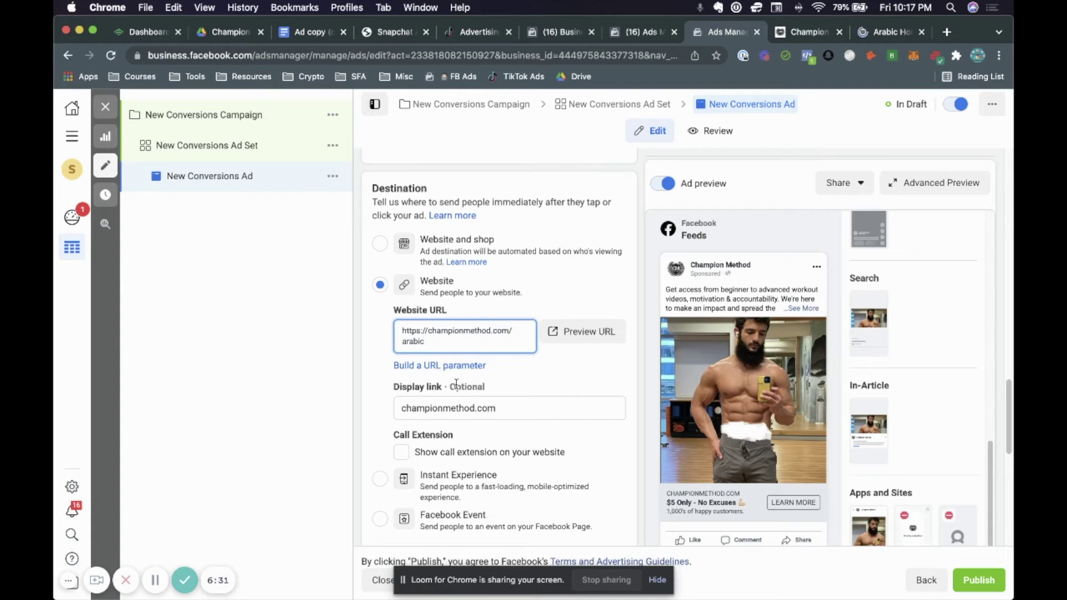
- Compare the Display link text with the link line beneath the image in the Facebook Feeds preview
mouse_move(749, 501)
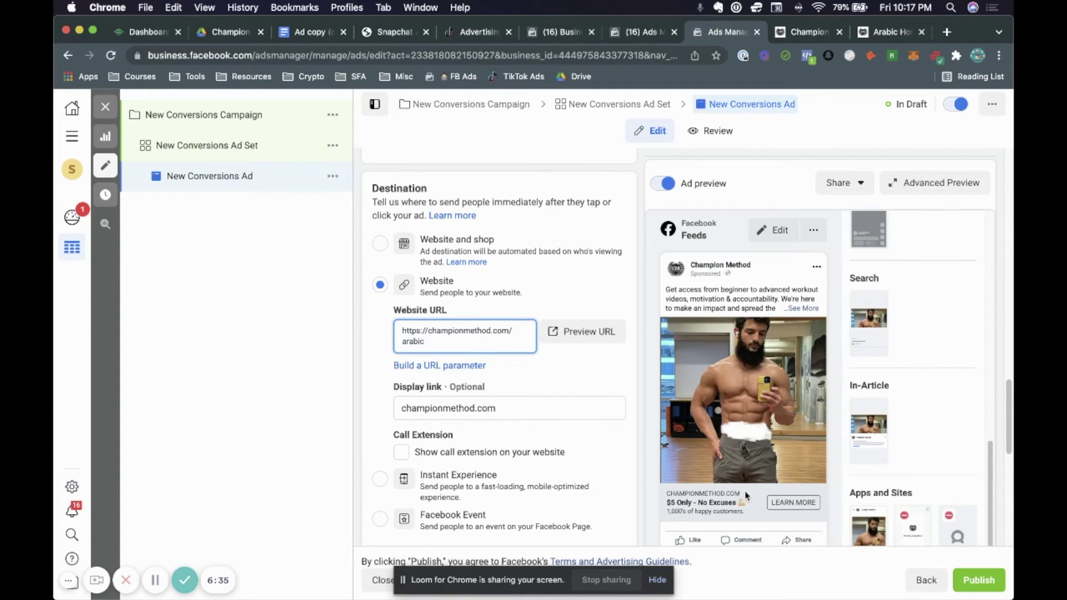
click(471, 409)
drag(400, 408, 521, 407)
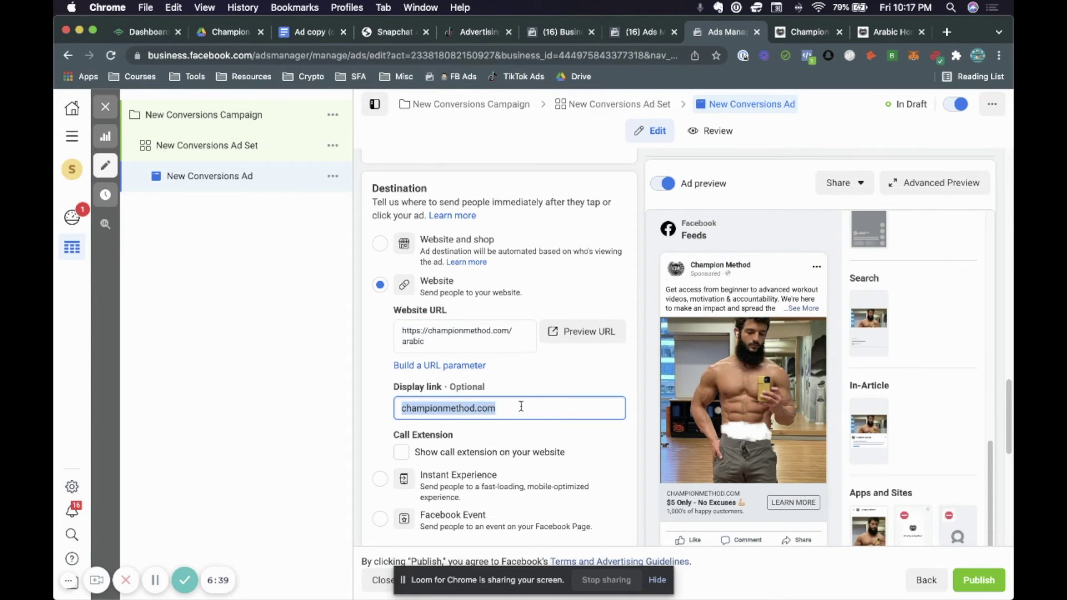
click(509, 410)
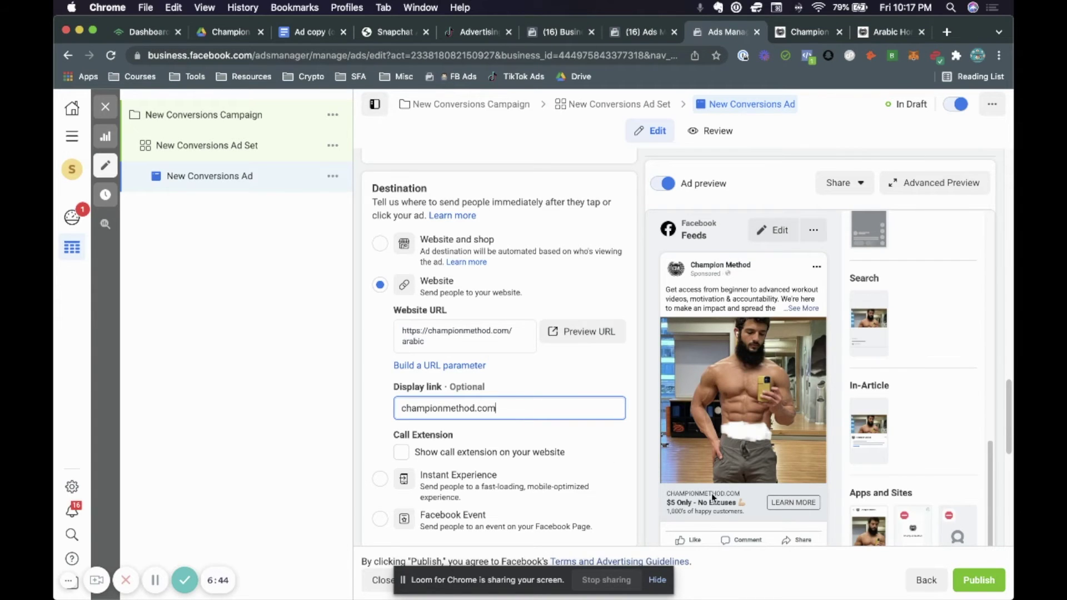
click(457, 340)
text(/ndjandowenfiowenfiewnfiwe)
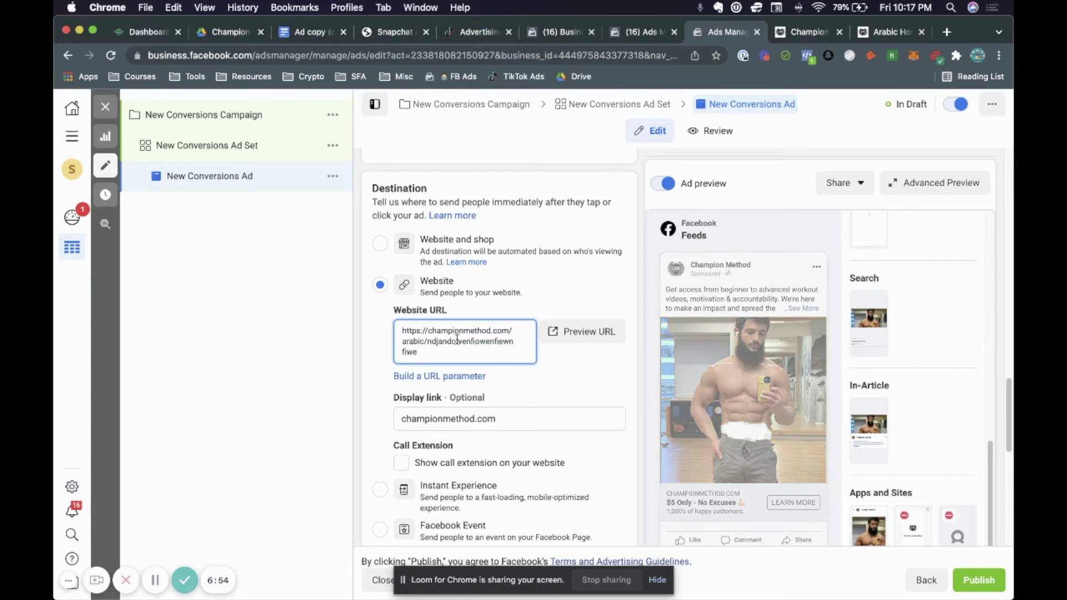
double_click(454, 346)
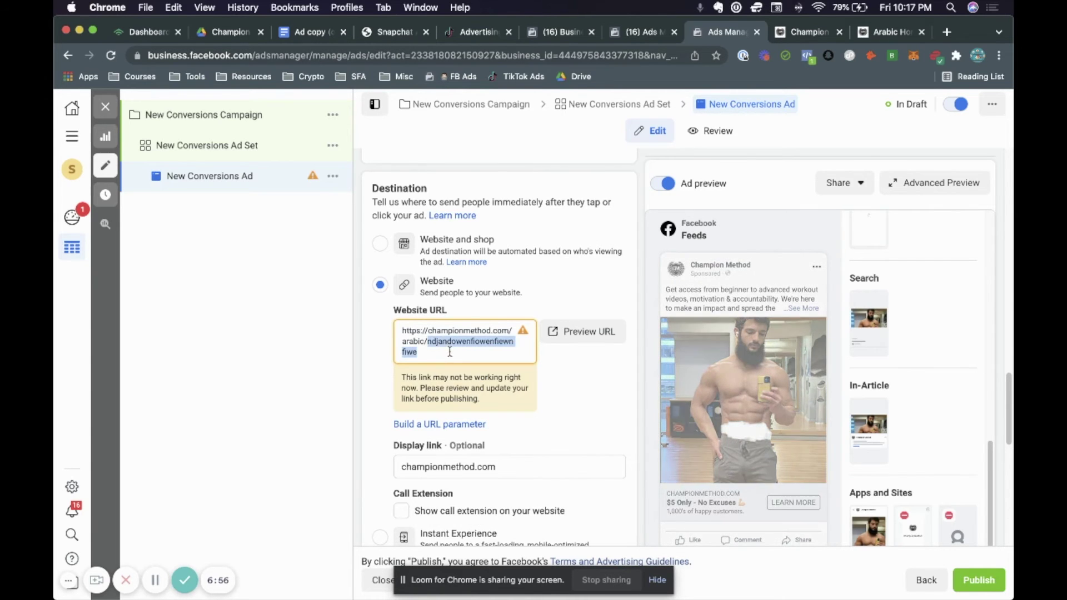
key(BackSpace)
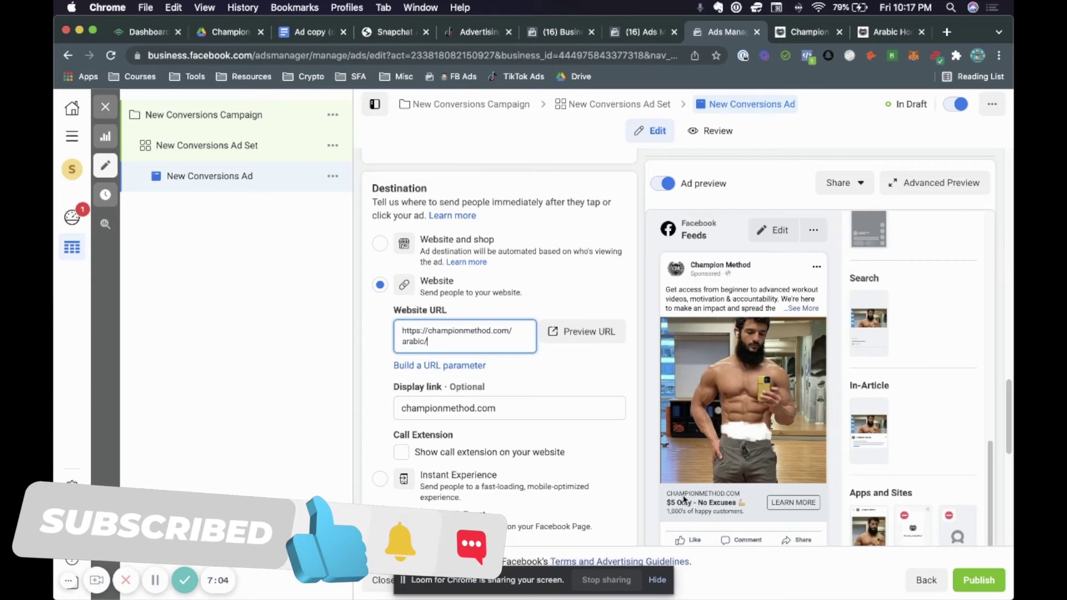
- Open the ad's Advanced Preview and examine the feed placements, from Facebook Feeds and Marketplace through Instagram Explore and Shop
click(937, 184)
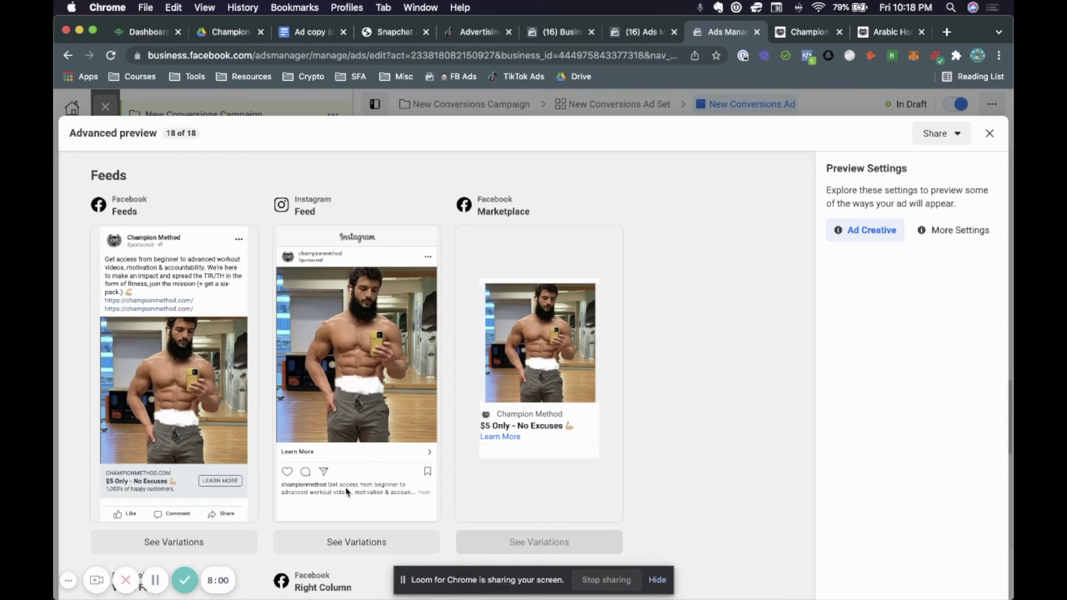
scroll(350, 485, down, 1)
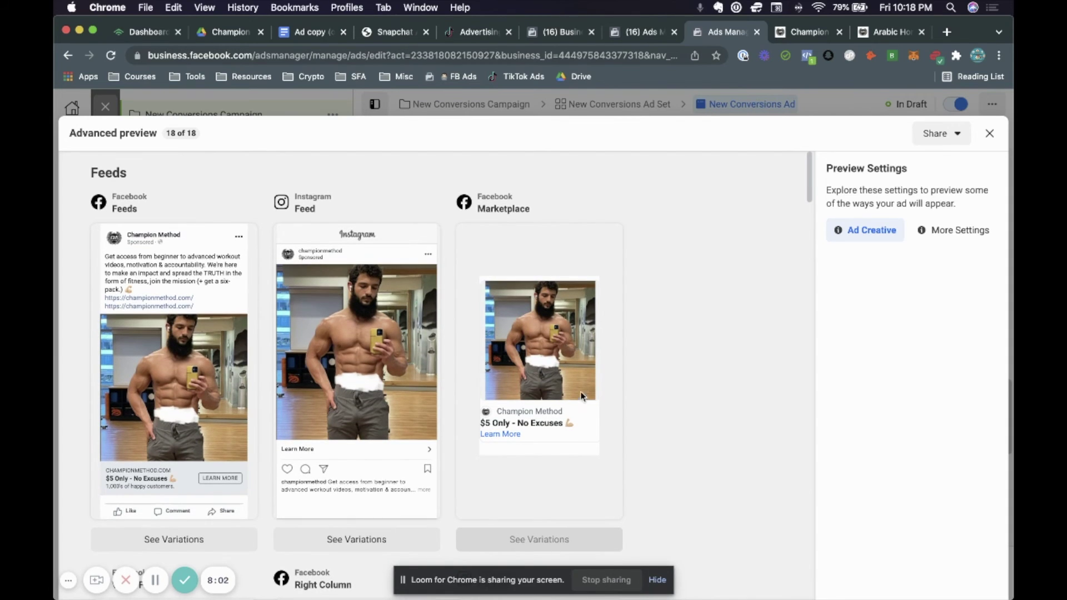
scroll(580, 396, down, 1)
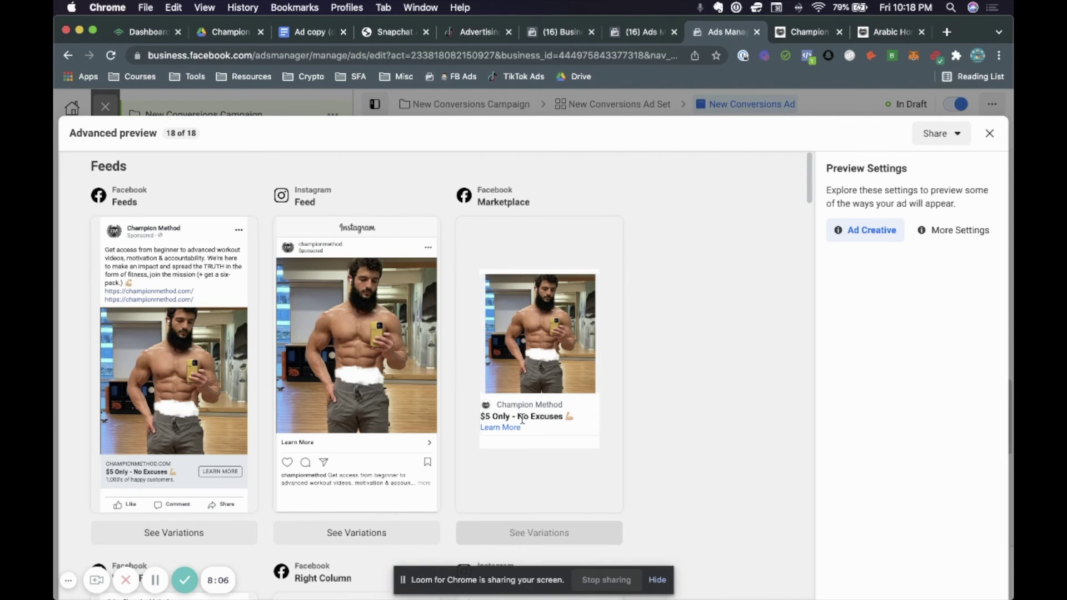
scroll(671, 432, down, 10)
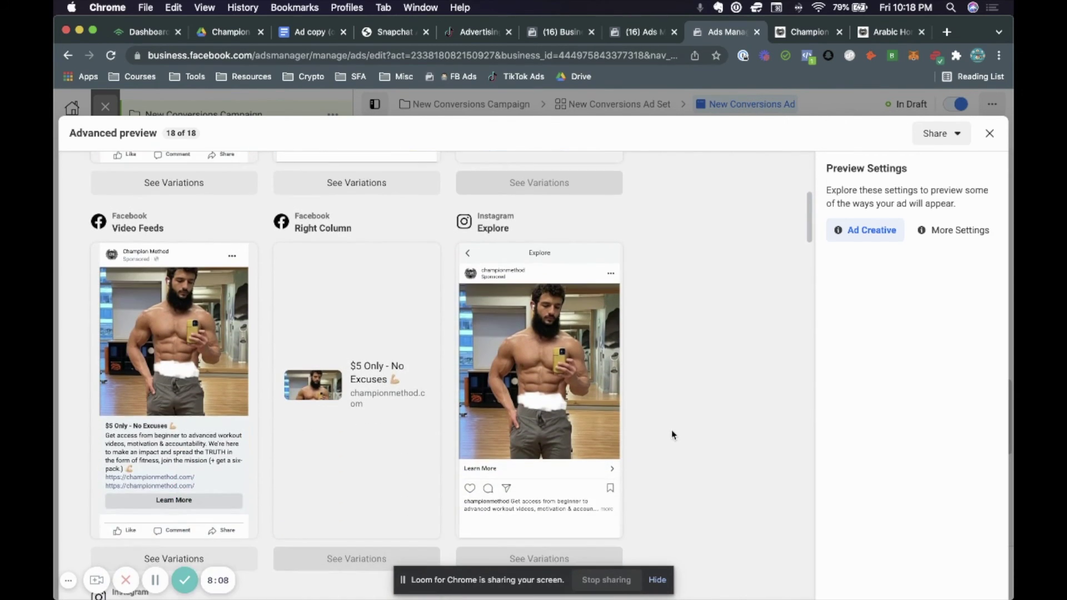
scroll(671, 432, down, 2)
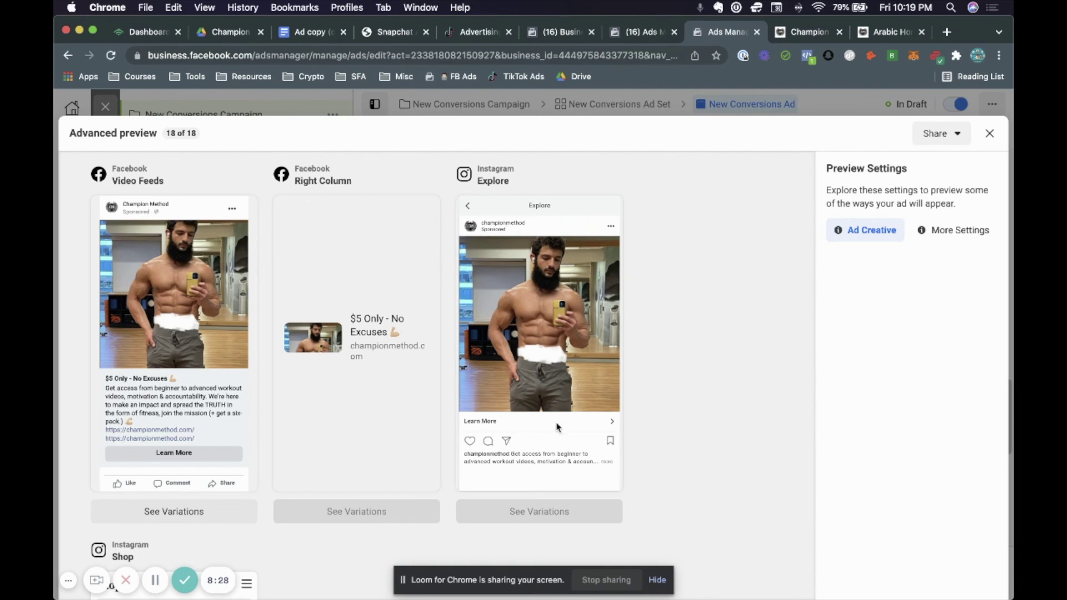
scroll(440, 442, down, 5)
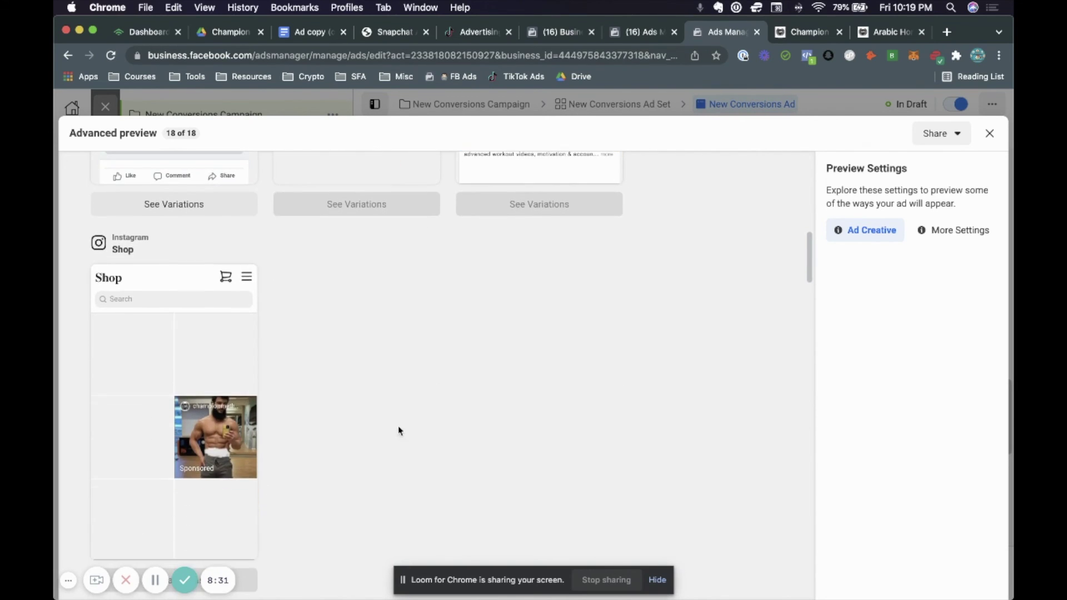
- Examine the Stories and Reels previews for Instagram, Facebook and Messenger, including the Instagram Reels media requirement
scroll(175, 386, down, 5)
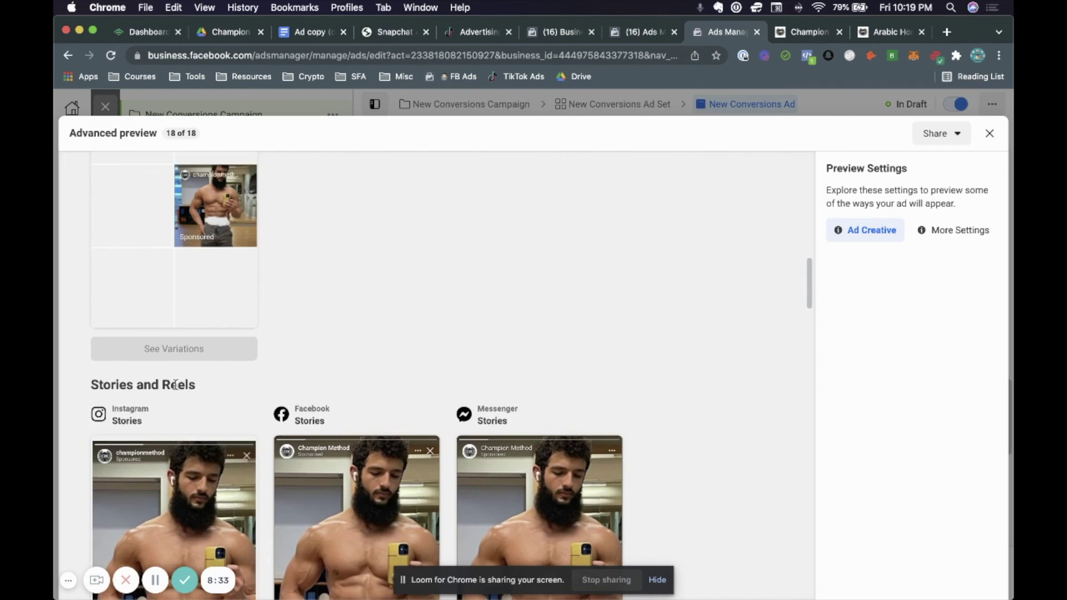
scroll(175, 385, down, 4)
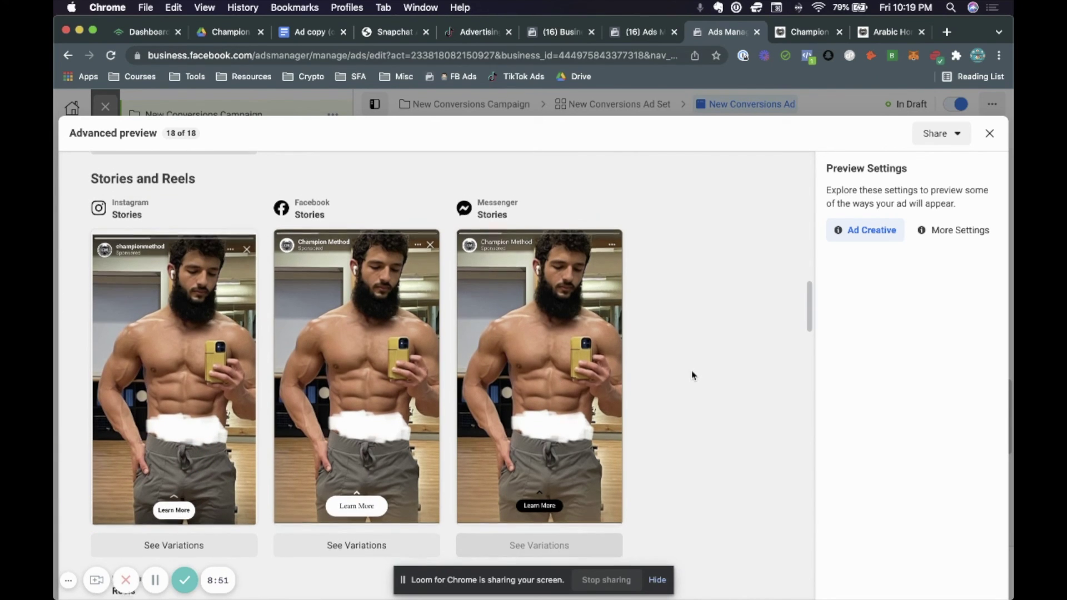
scroll(692, 375, down, 5)
scroll(174, 388, down, 2)
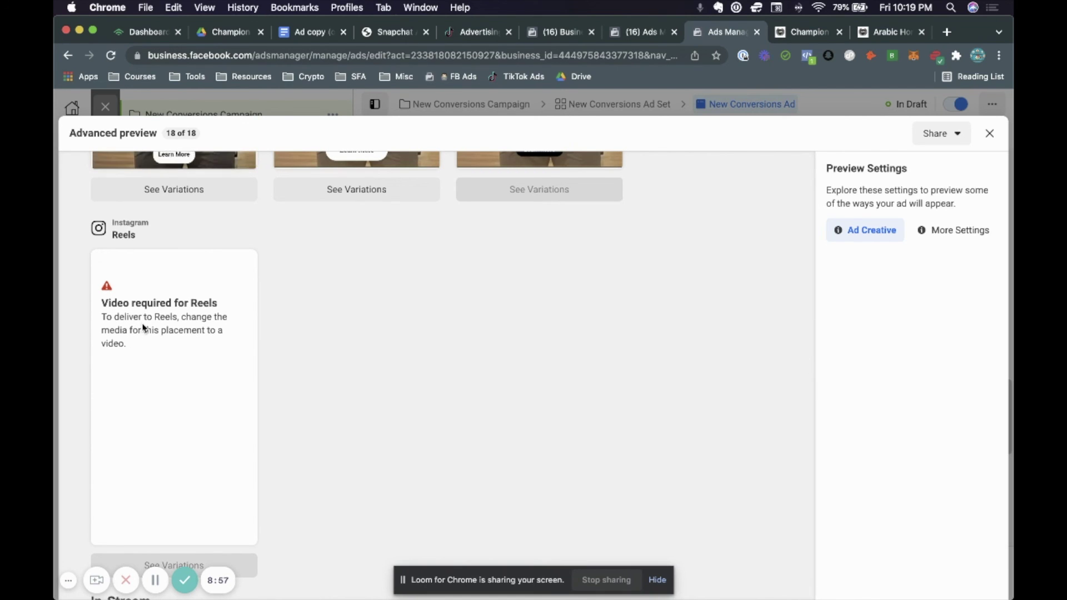
scroll(381, 285, up, 1)
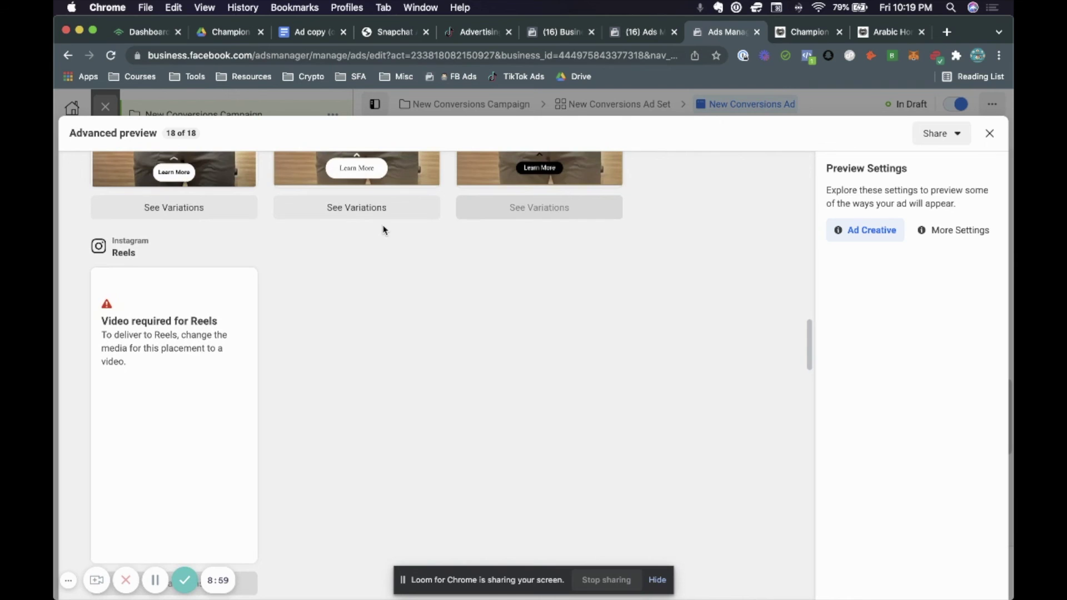
scroll(376, 261, up, 2)
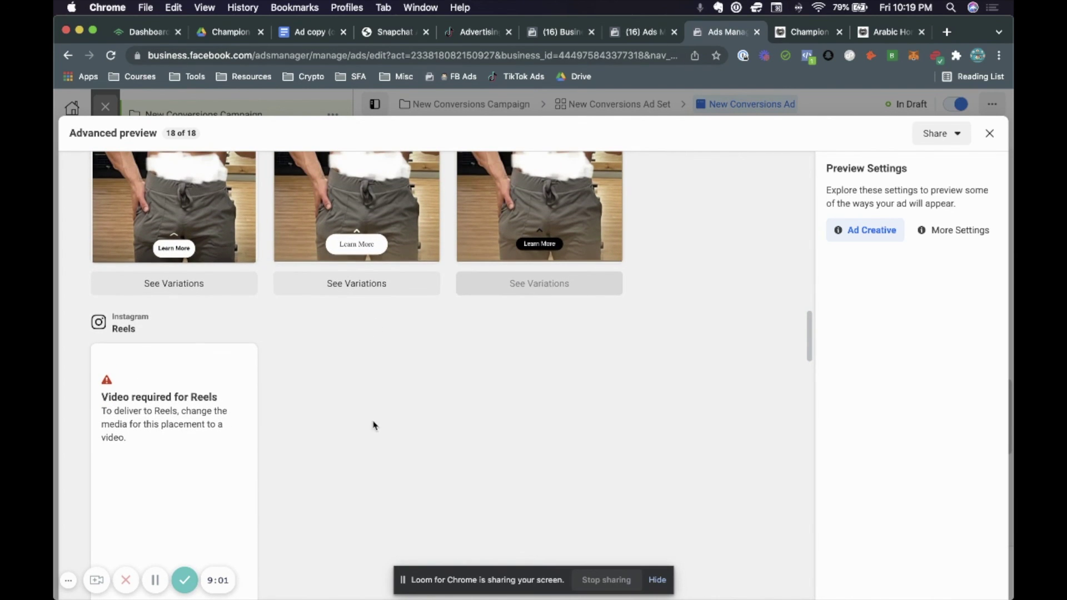
scroll(373, 425, up, 6)
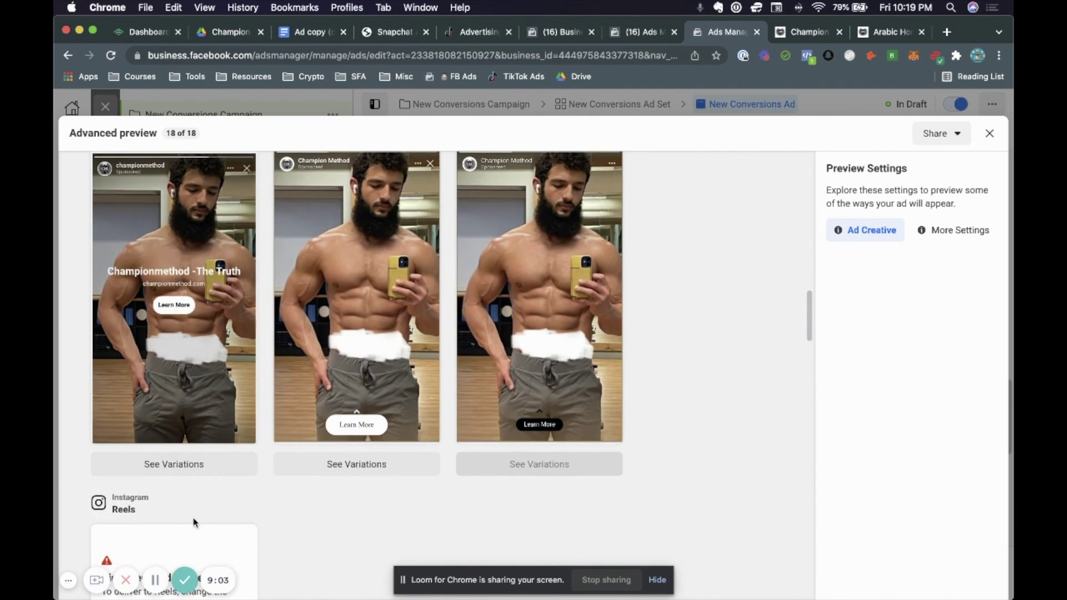
scroll(194, 523, down, 8)
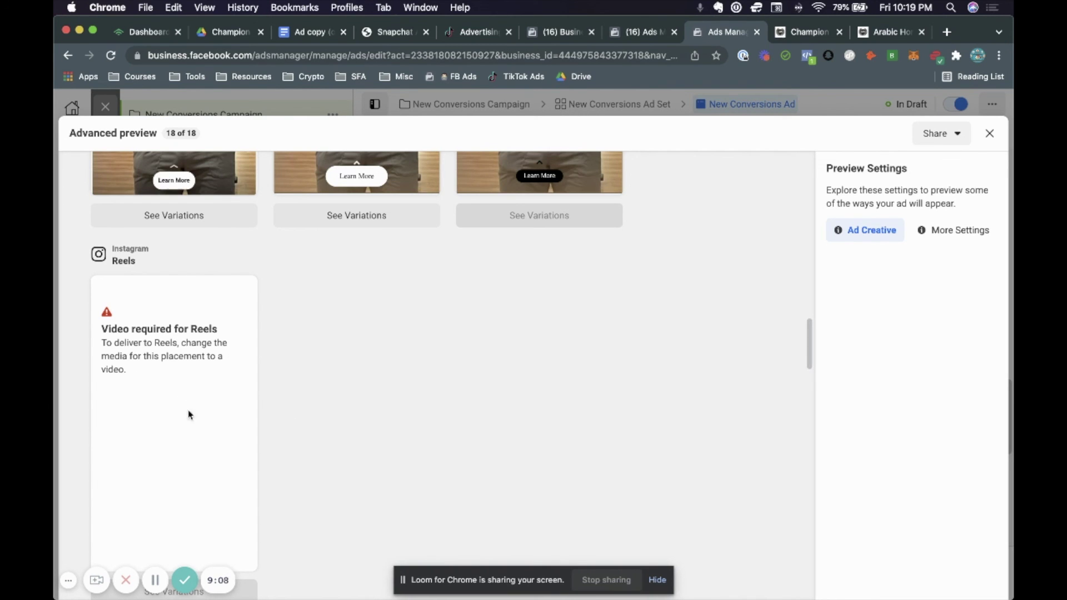
scroll(516, 418, up, 3)
- Review the Feeds previews once more, including Video Feeds, Right Column and Explore, and close the Advanced Preview
scroll(516, 418, up, 20)
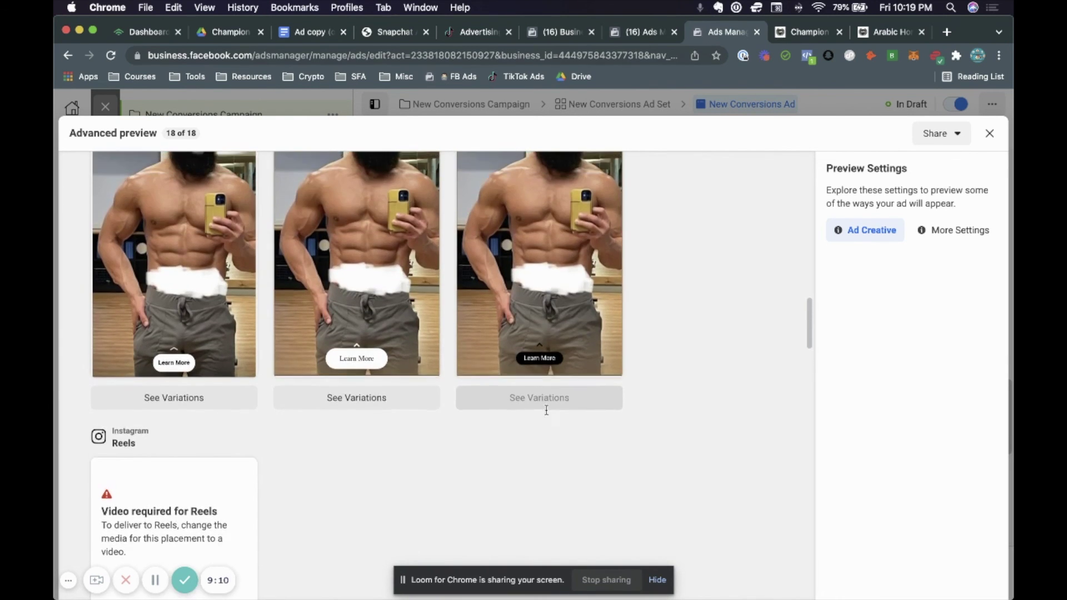
scroll(424, 400, up, 15)
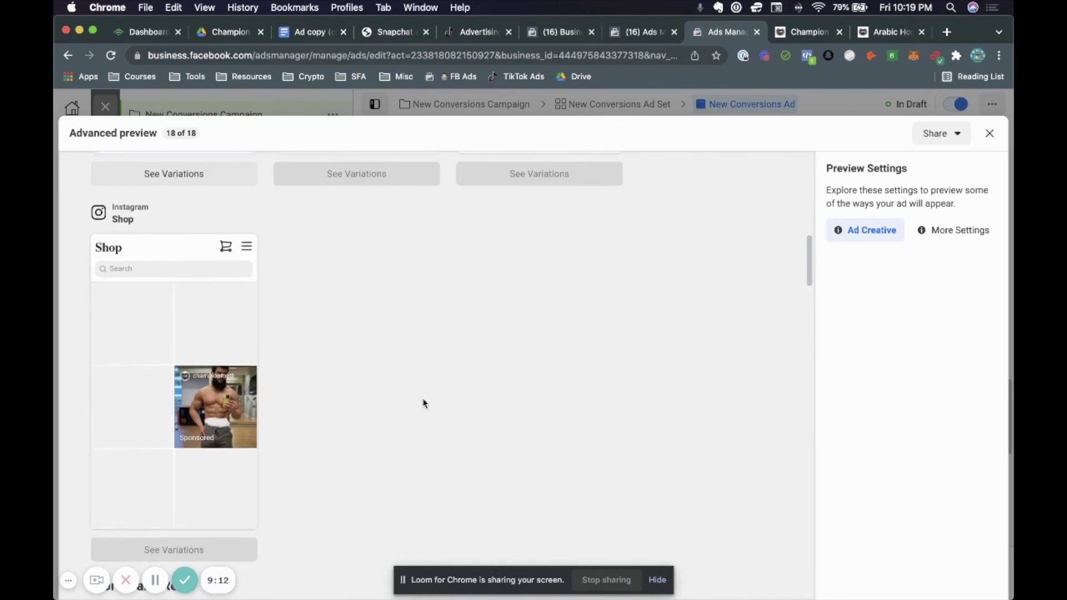
scroll(420, 403, up, 5)
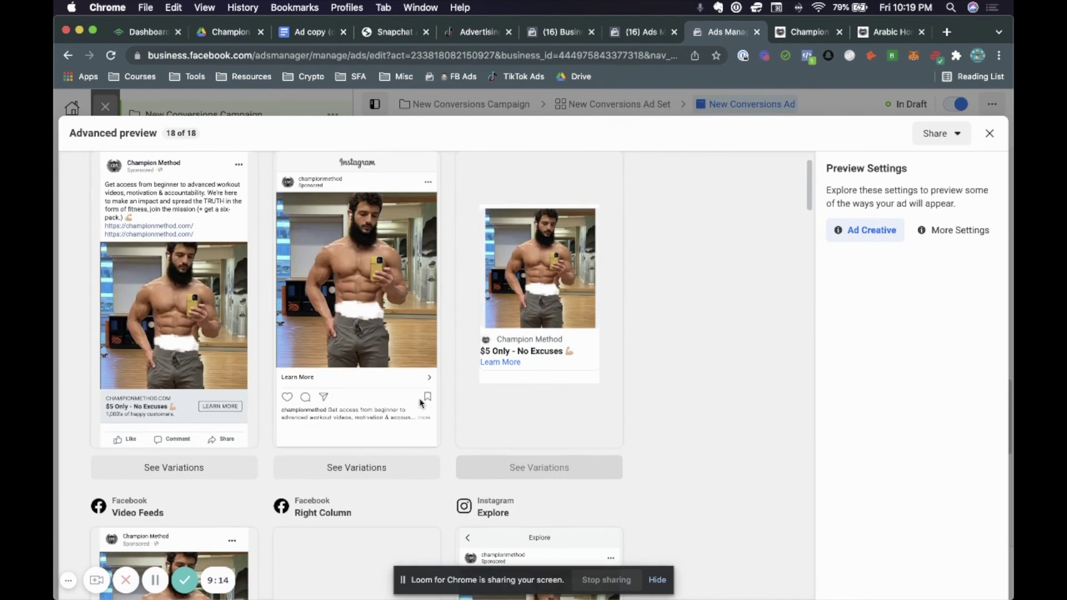
scroll(618, 391, up, 2)
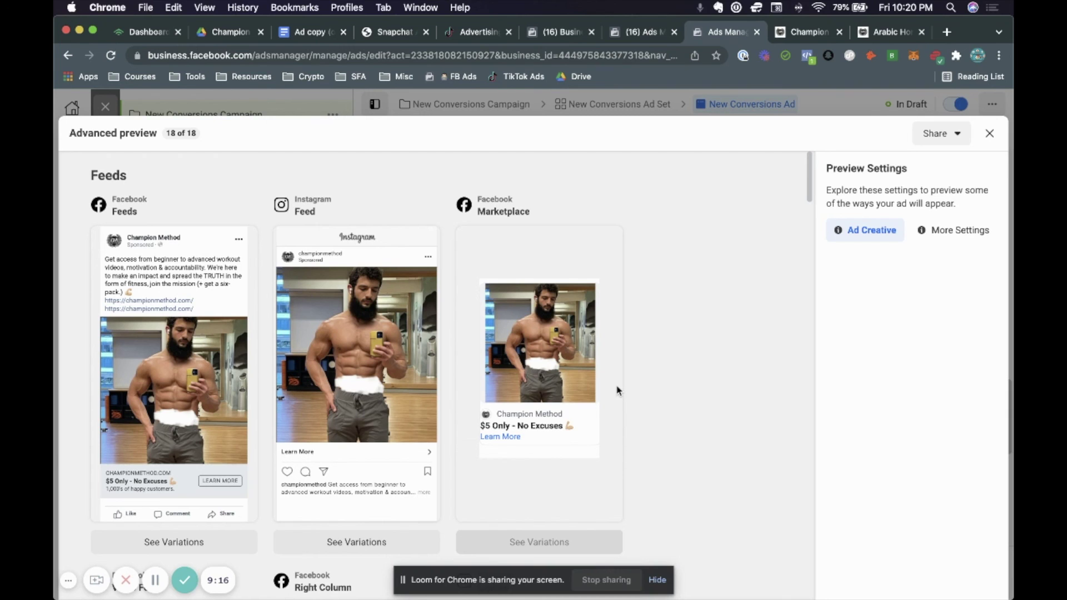
scroll(622, 389, down, 2)
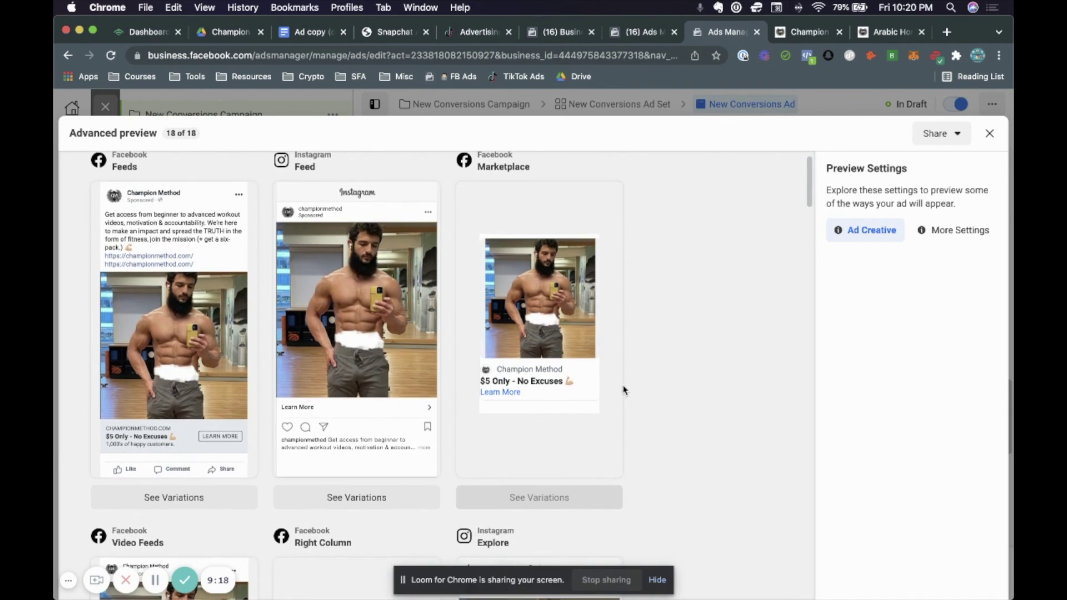
scroll(651, 382, down, 5)
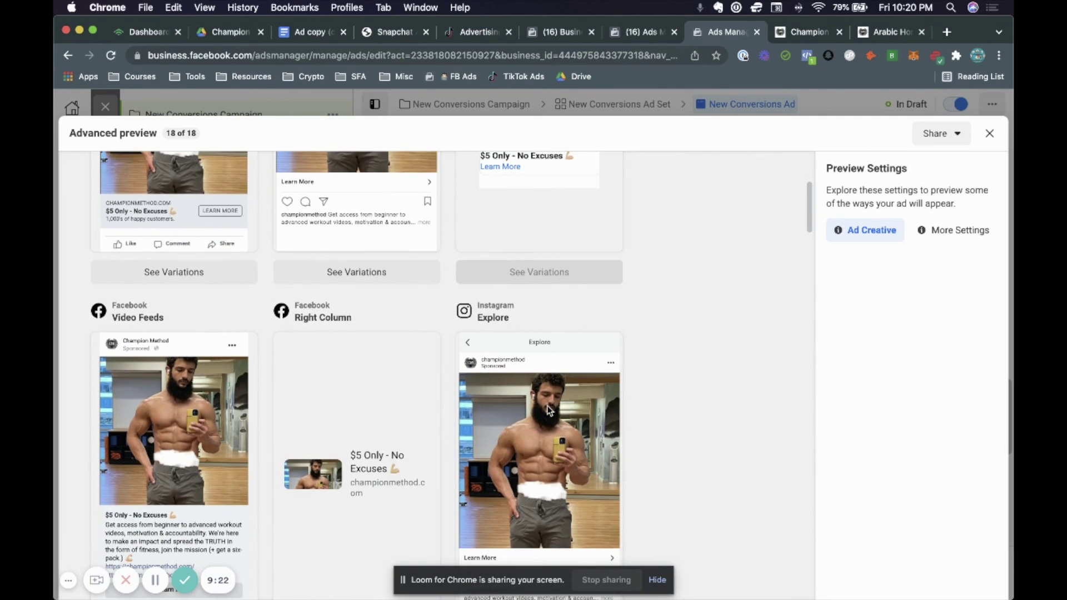
scroll(548, 409, down, 2)
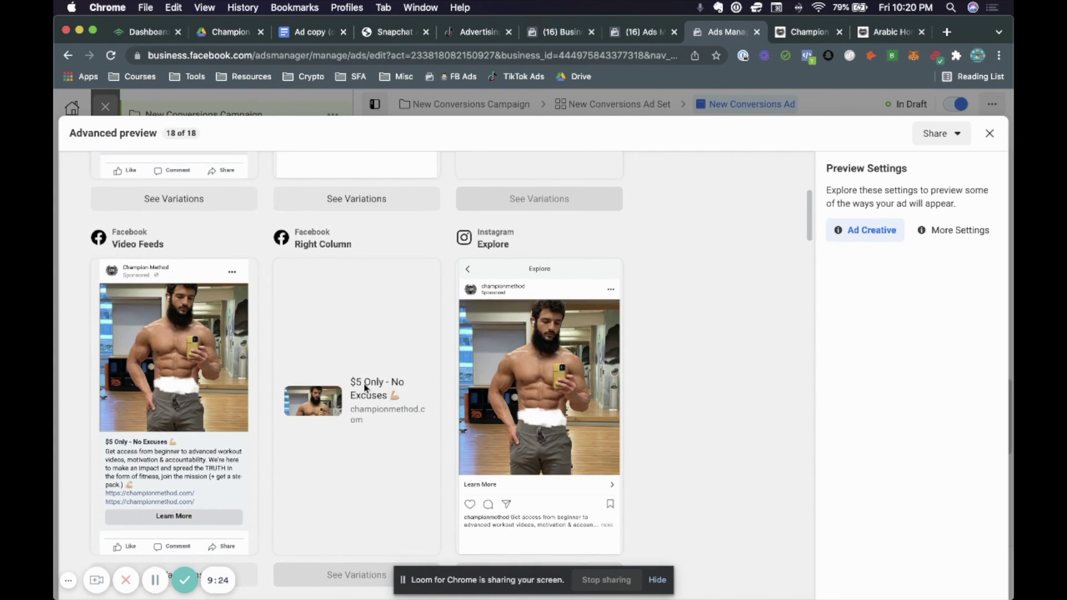
scroll(365, 387, down, 2)
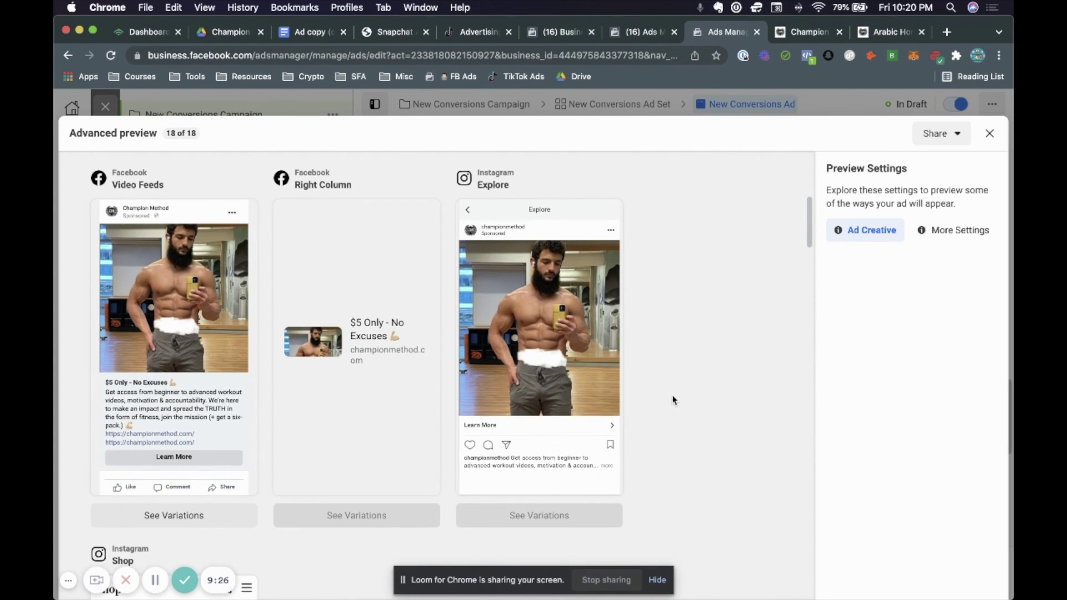
scroll(672, 399, up, 10)
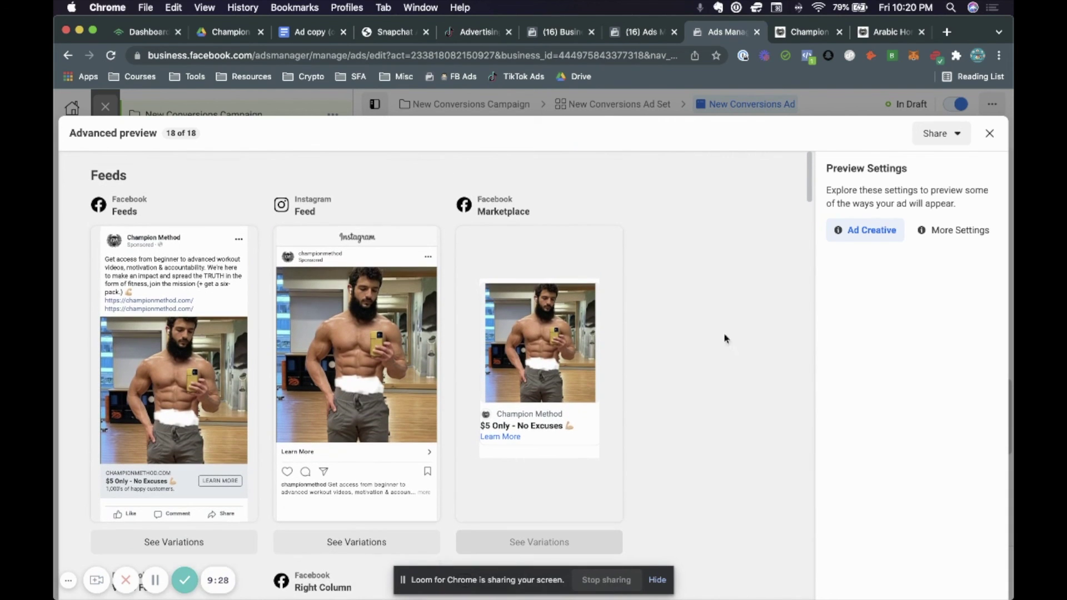
click(988, 134)
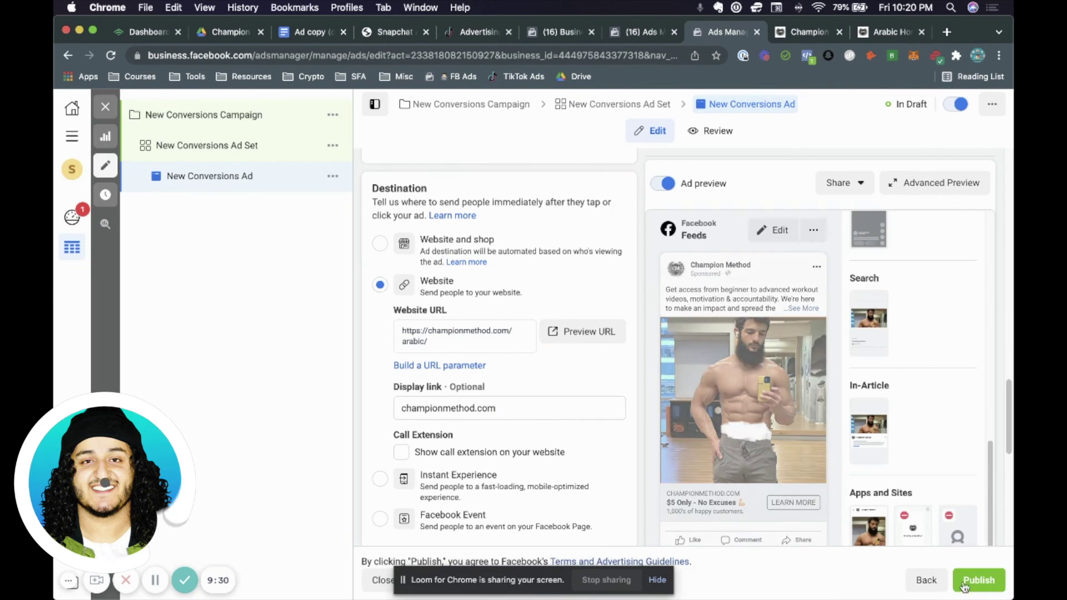